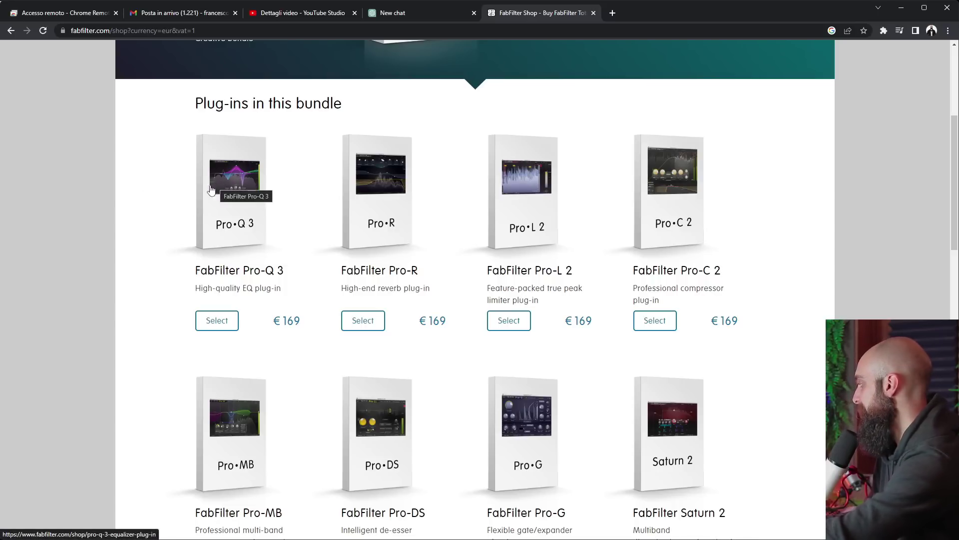
Switch to REAPER and add the FabFilter Pro-Q 3 plug-in to Track 1
key(alt+Tab)
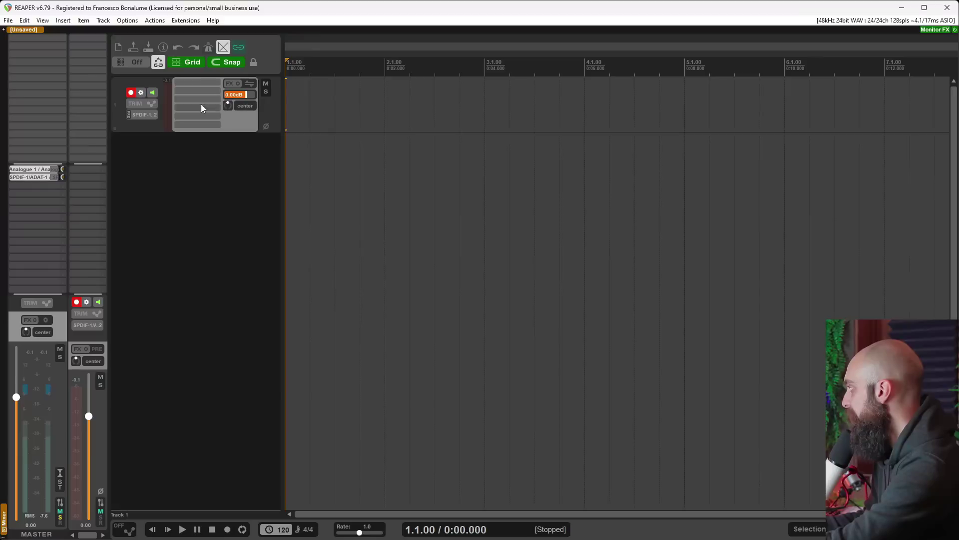
click(192, 97)
text(pro q 3)
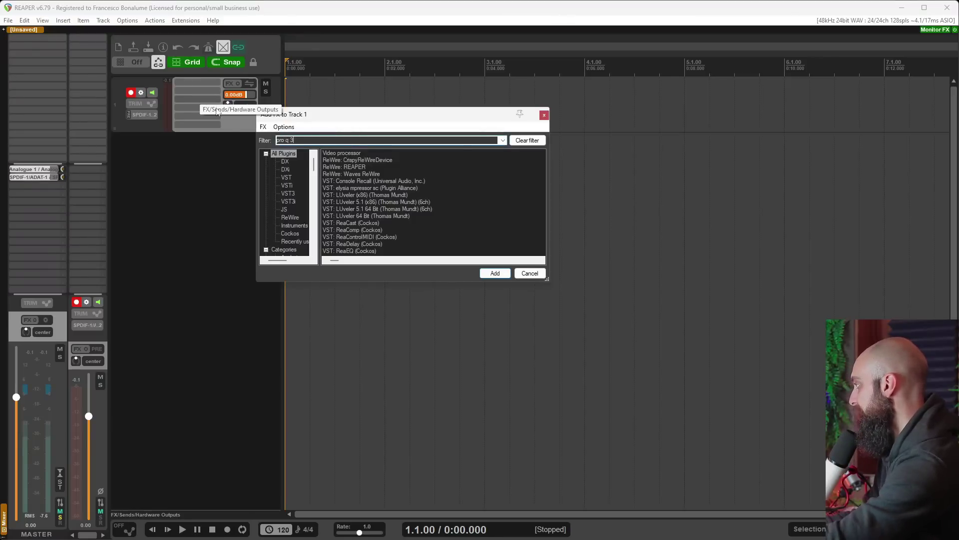
text(q)
double_click(359, 167)
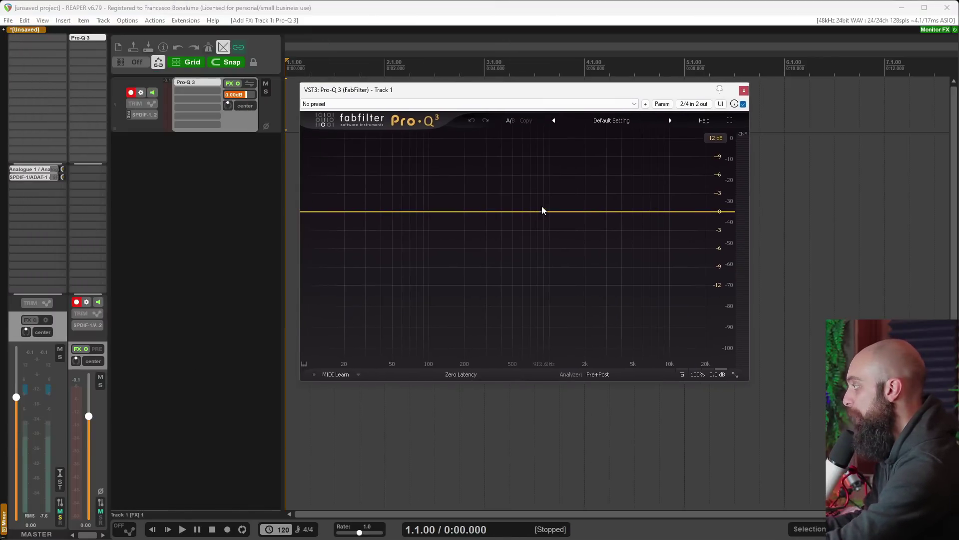
Add an EQ band at about 600 Hz with about -0.4 dB gain and a Q of about 0.55
click(535, 212)
drag(535, 212, 530, 281)
right_click(537, 220)
click(562, 248)
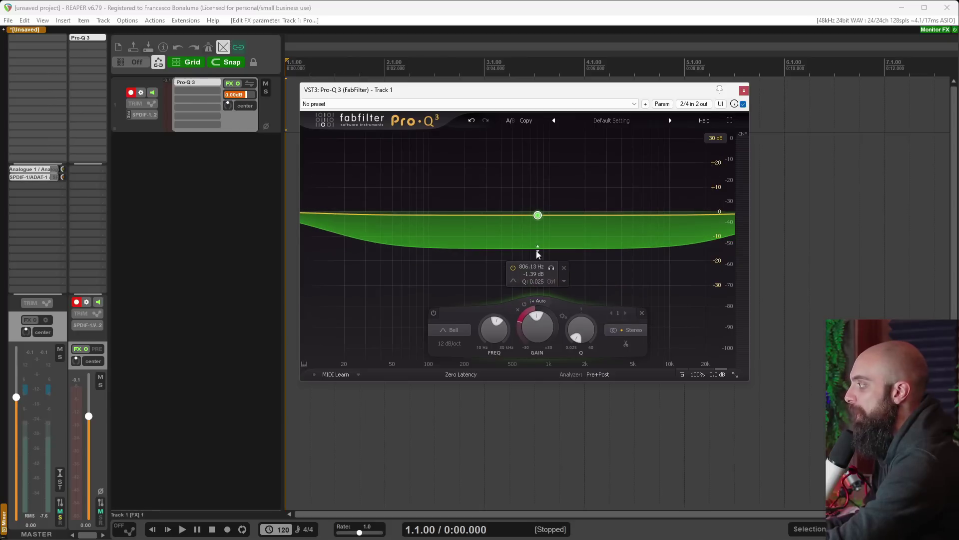
mouse_move(538, 218)
mouse_down()
mouse_move(541, 255)
mouse_move(543, 215)
mouse_up()
drag(541, 256, 547, 178)
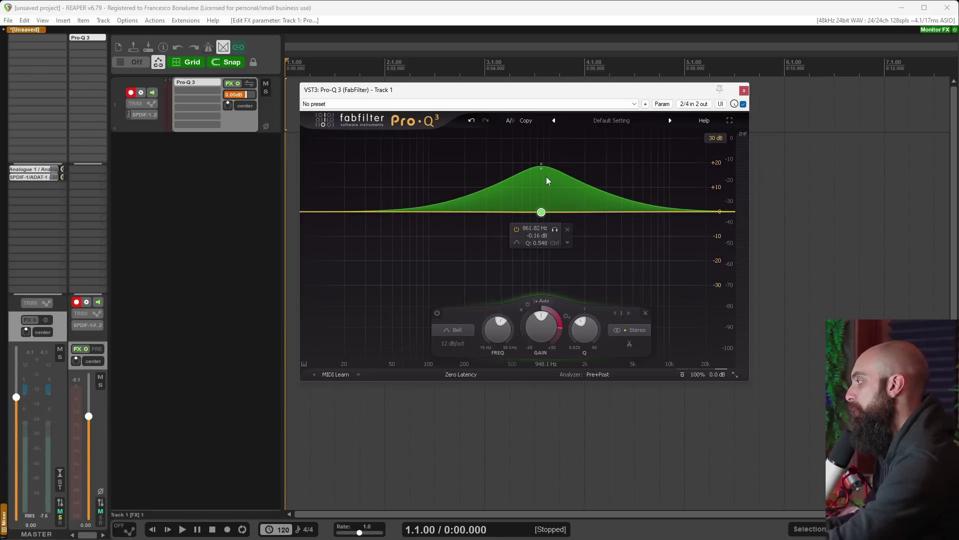
mouse_move(541, 212)
mouse_down()
mouse_move(671, 214)
mouse_move(514, 212)
mouse_move(523, 213)
mouse_up()
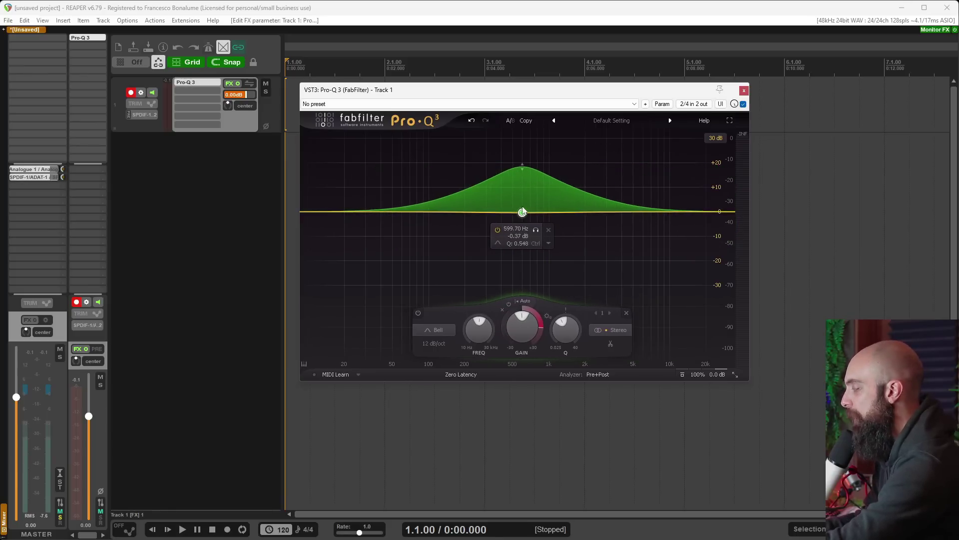
Add a second bell band and move it to about 2175 Hz with about 13.7 dB of gain
click(459, 211)
right_click(458, 212)
mouse_move(493, 259)
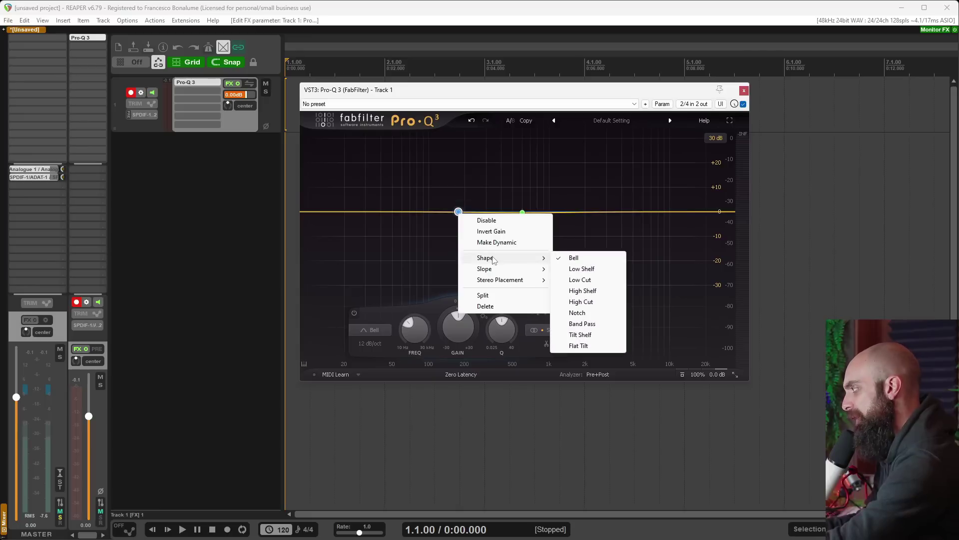
mouse_move(500, 279)
click(580, 301)
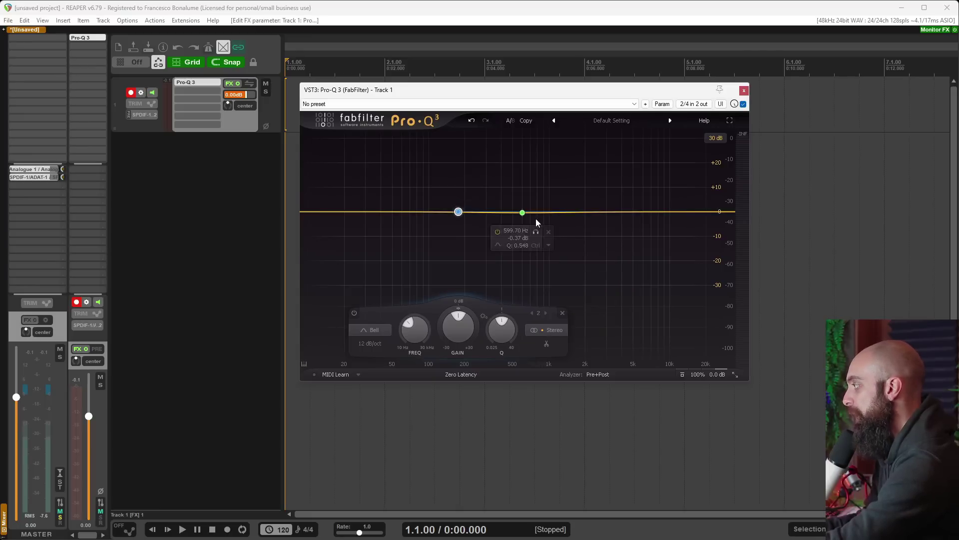
drag(459, 212, 591, 182)
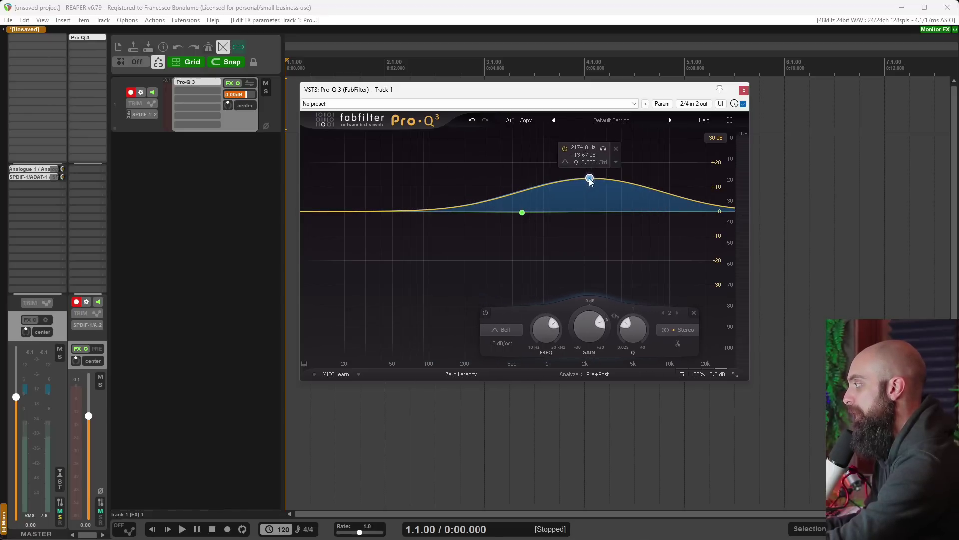
Set the second band's stereo placement to Side and reduce its gain
right_click(590, 180)
mouse_move(632, 244)
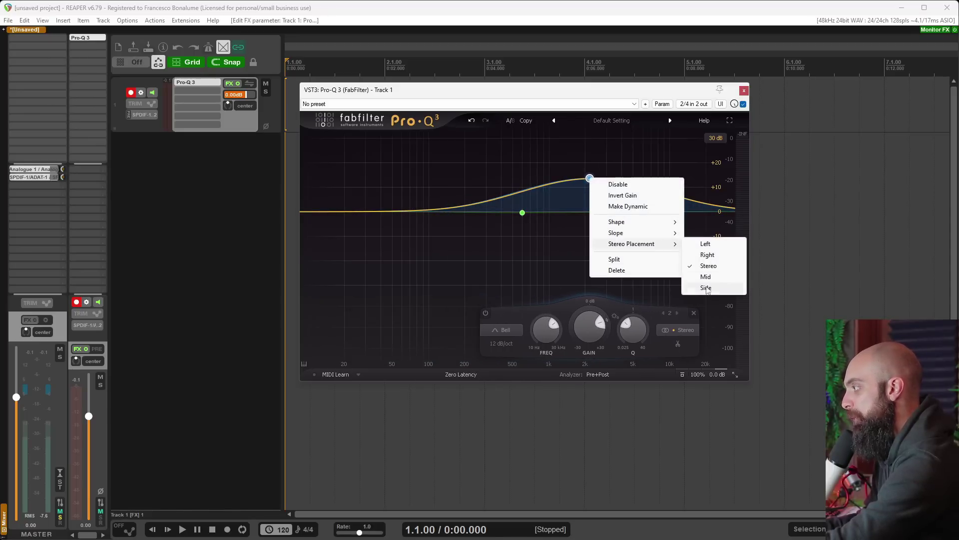
click(706, 288)
mouse_move(588, 180)
mouse_down()
mouse_move(595, 288)
mouse_move(366, 287)
mouse_move(538, 194)
mouse_move(606, 142)
mouse_move(591, 193)
mouse_up()
right_click(590, 193)
Reset Pro-Q 3 to its factory default and reposition its window slightly
click(402, 103)
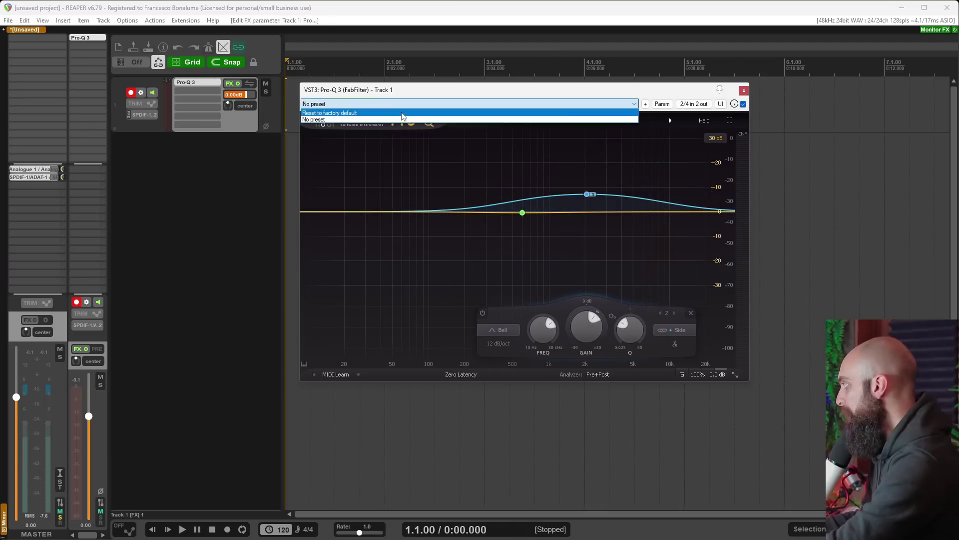
click(403, 114)
drag(507, 92, 501, 98)
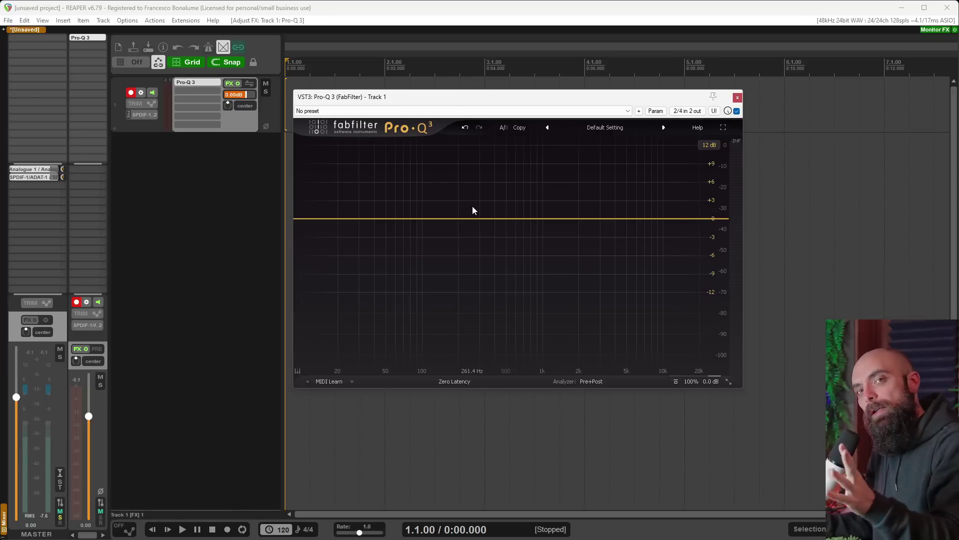
Add a left-channel bell band at about 198 Hz with about 2.7 dB of gain
click(449, 200)
right_click(448, 200)
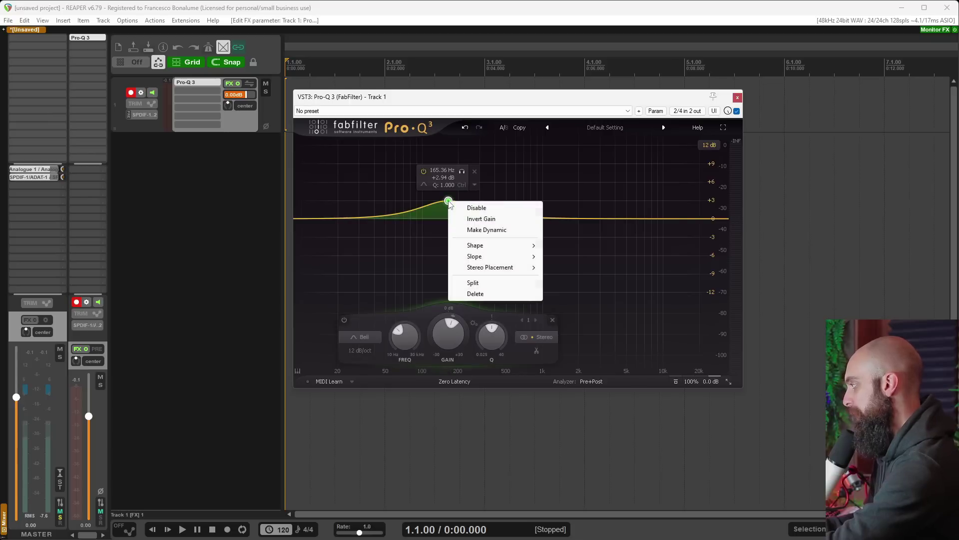
mouse_move(521, 272)
click(564, 268)
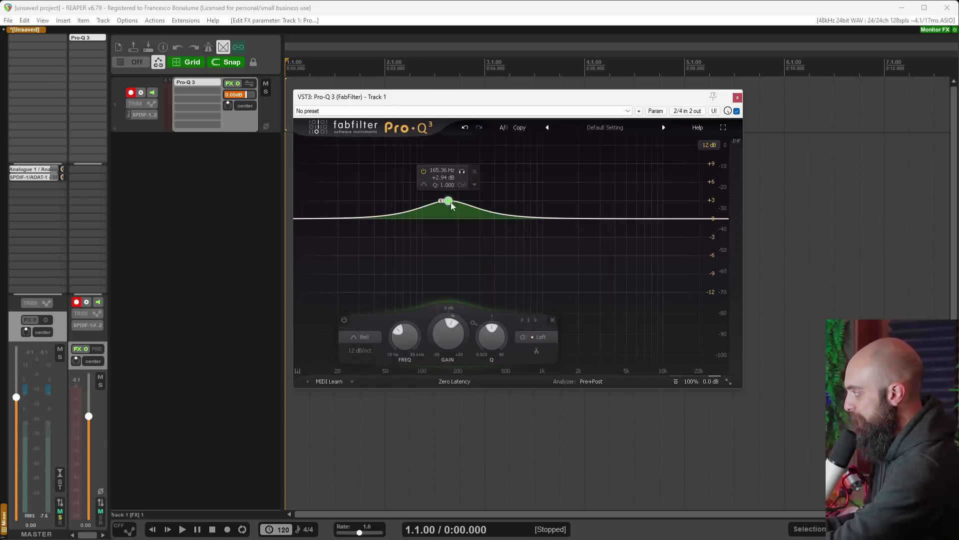
drag(449, 201, 458, 203)
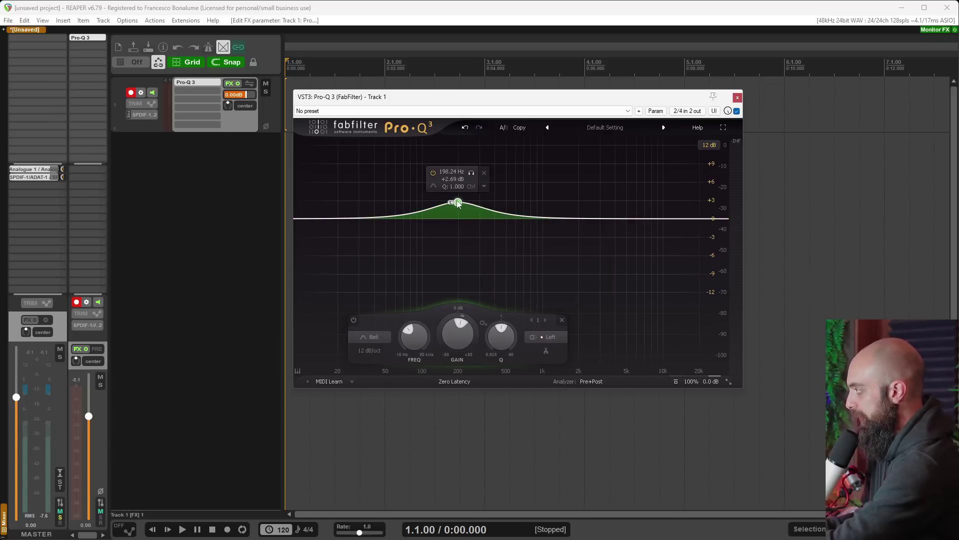
Add a right-channel bell band at about 202 Hz with about -2.9 dB of gain
click(459, 237)
right_click(459, 237)
mouse_move(515, 306)
click(577, 314)
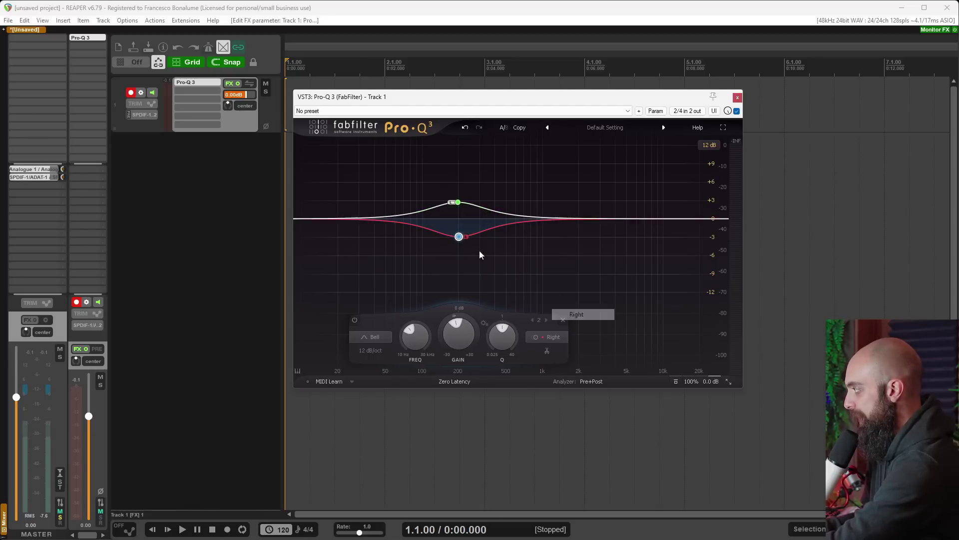
mouse_move(460, 238)
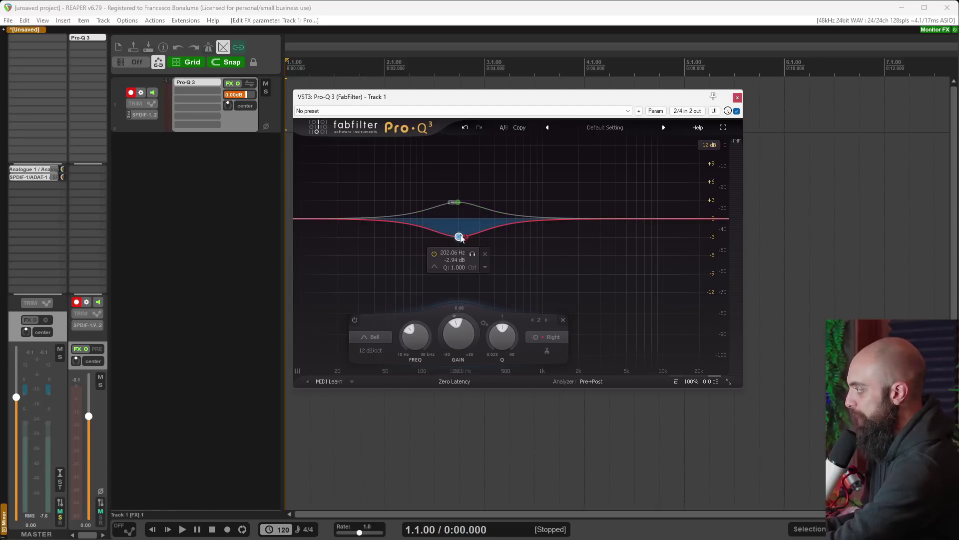
Add a right-channel boost and an opposing left-channel cut of about 3 dB each between 500 Hz and 1 kHz
click(521, 198)
click(528, 238)
right_click(528, 238)
mouse_move(595, 304)
click(643, 305)
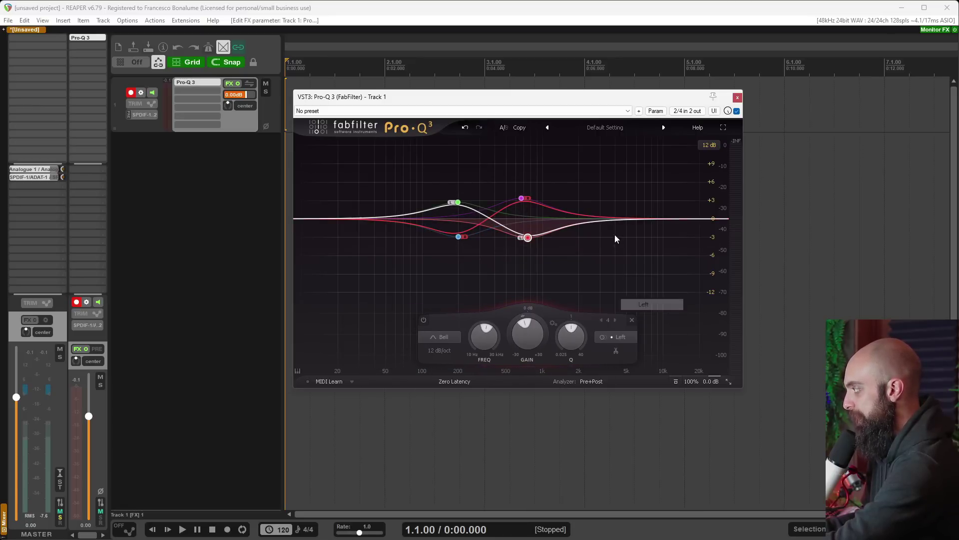
Add opposing bands near 3.1 kHz: a right-channel cut of about 2.4 dB and a left-channel boost of about 3.2 dB
click(600, 197)
right_click(600, 197)
mouse_move(664, 265)
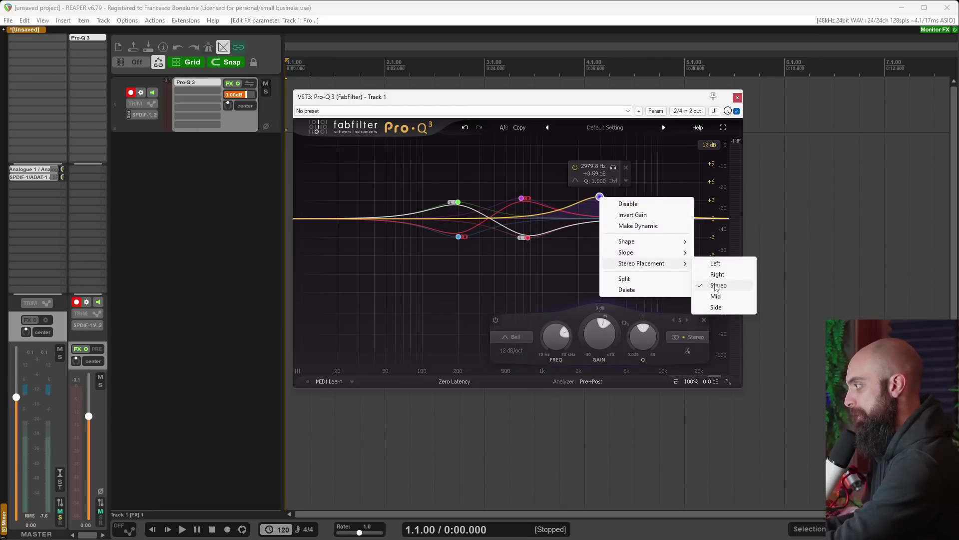
click(720, 275)
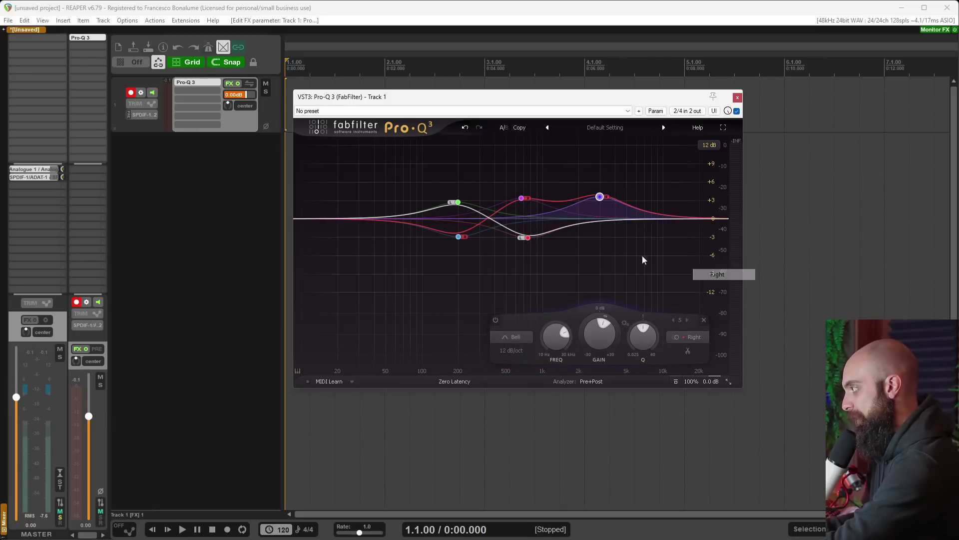
drag(600, 198, 605, 239)
click(598, 195)
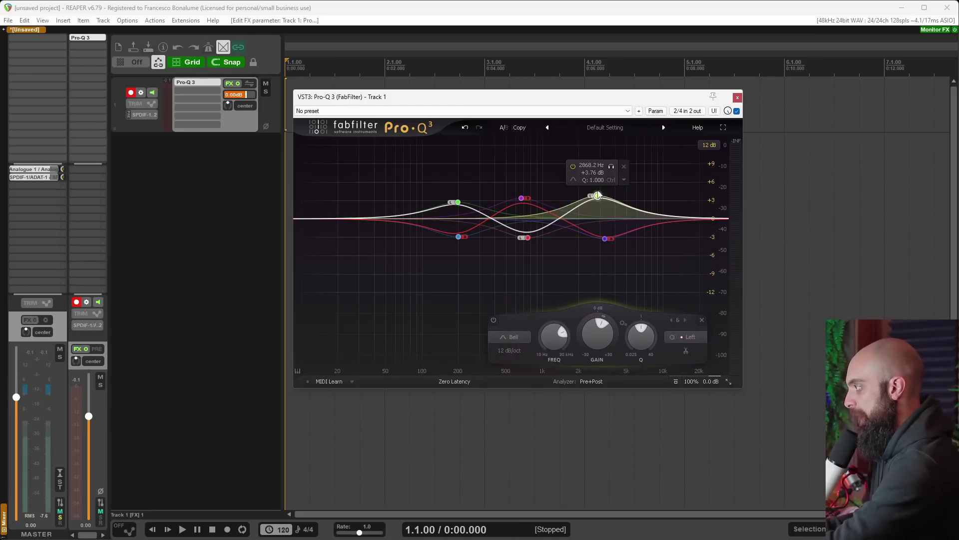
drag(604, 239, 595, 235)
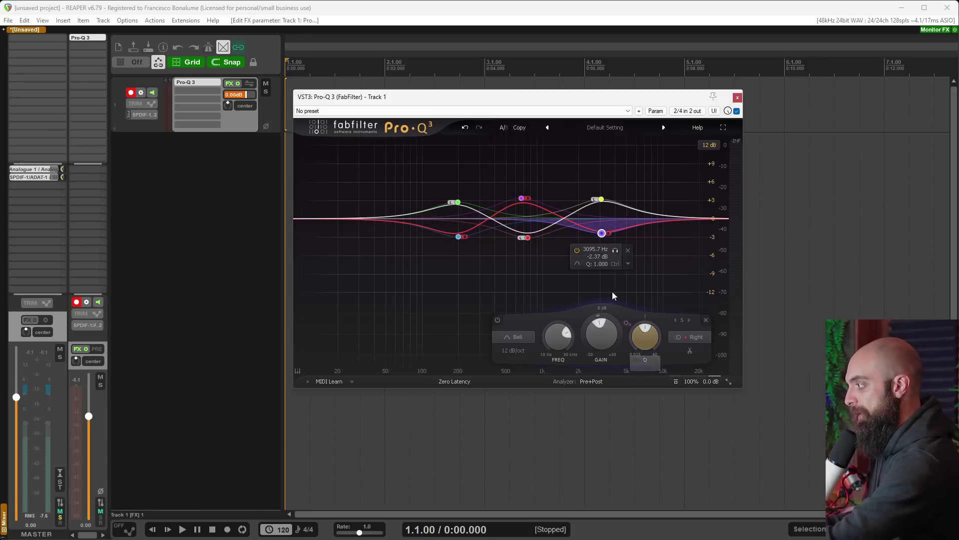
Lower the gain scale of the whole Pro-Q 3 curve to about 46%
mouse_move(691, 381)
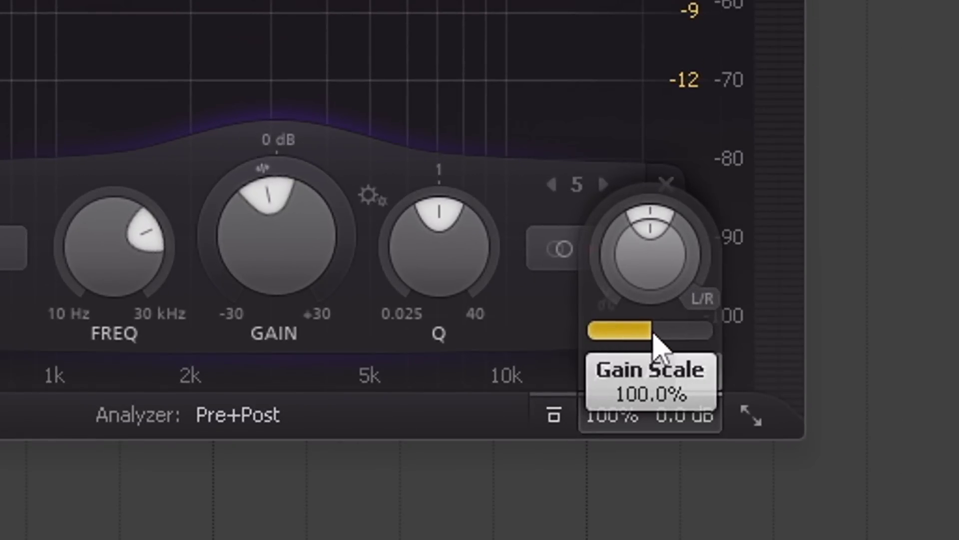
drag(655, 345, 686, 361)
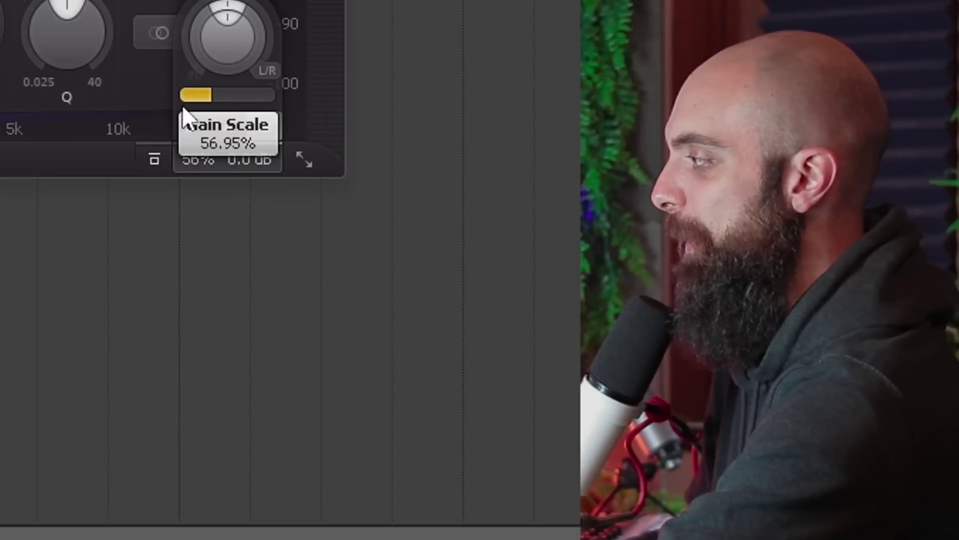
drag(182, 103, 267, 87)
drag(715, 356, 670, 352)
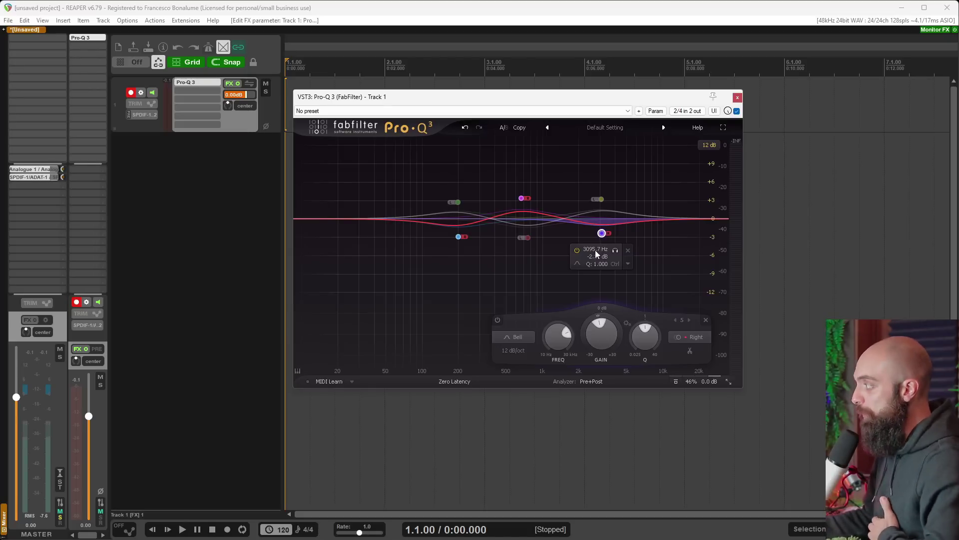
Add the ReEQ - Parametric Graphic Equalizer plug-in to Track 1 after Pro-Q 3
double_click(198, 98)
text(reeq)
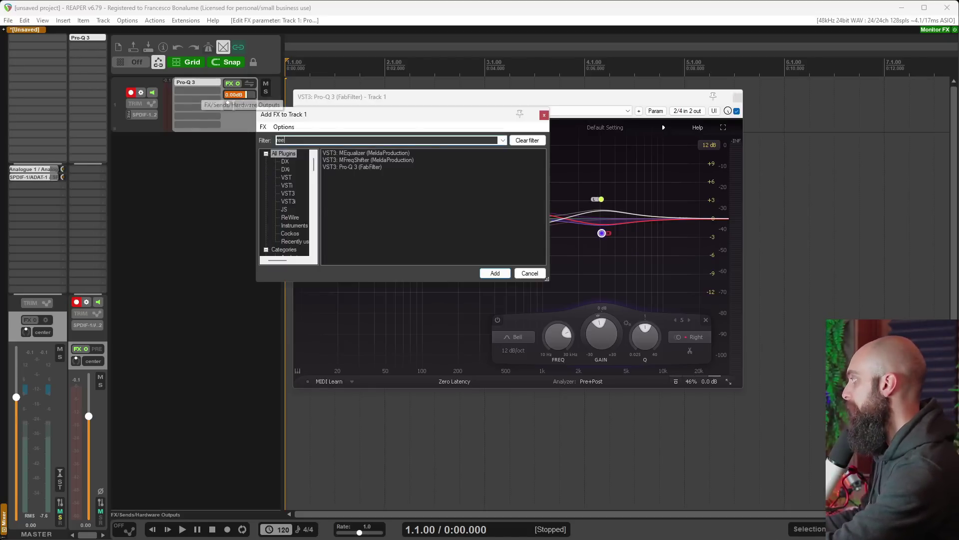
double_click(340, 153)
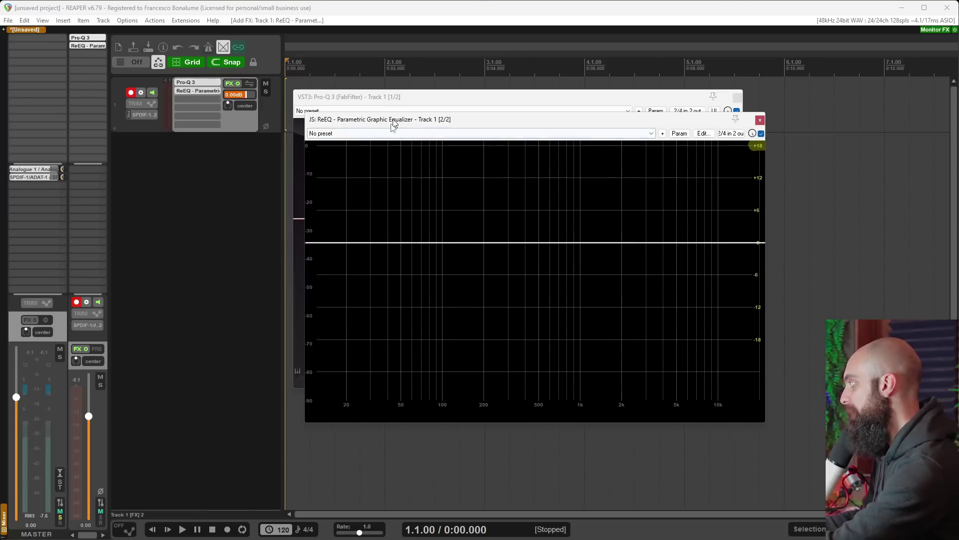
Add five alternating boost and cut bands in ReEQ, ending with a boost of about 7.7 dB at 5.47 kHz
double_click(431, 210)
double_click(513, 284)
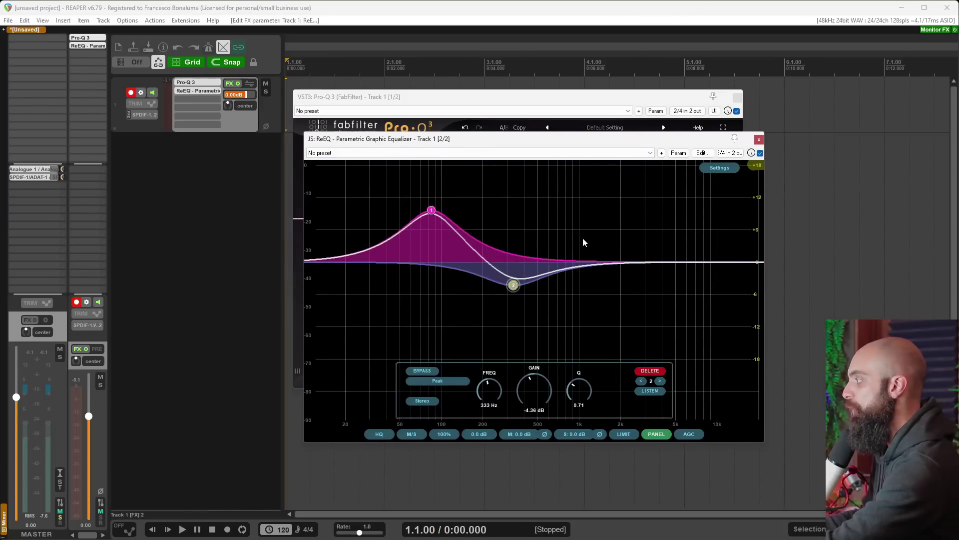
double_click(582, 238)
double_click(624, 283)
double_click(681, 219)
drag(585, 139, 617, 148)
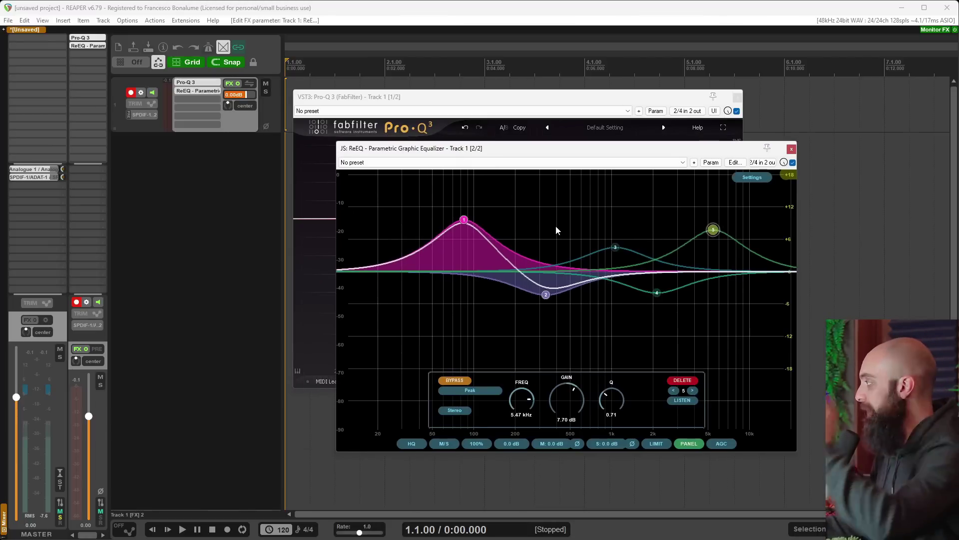
Compare the Pro-Q 3 and ReEQ windows and open Pro-Q 3's processing mode choices
click(500, 97)
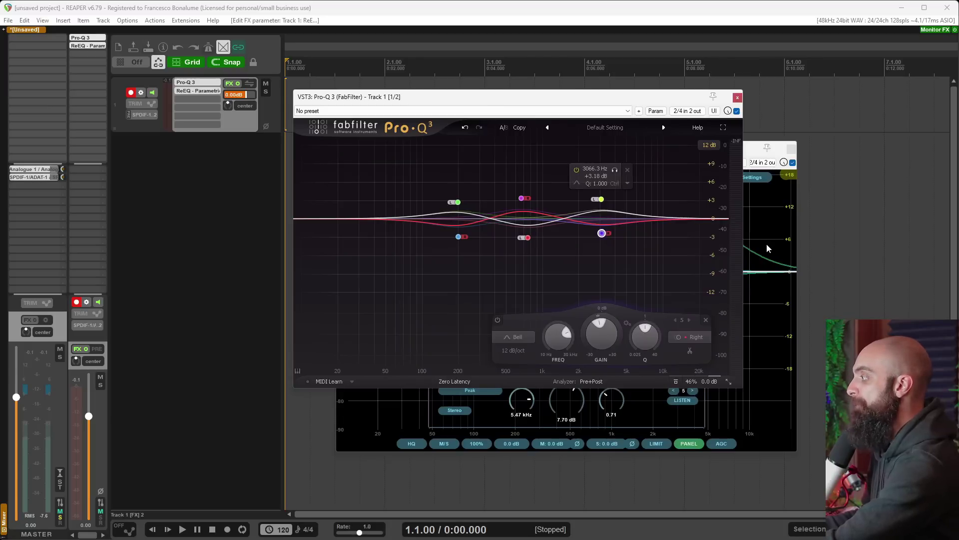
click(766, 243)
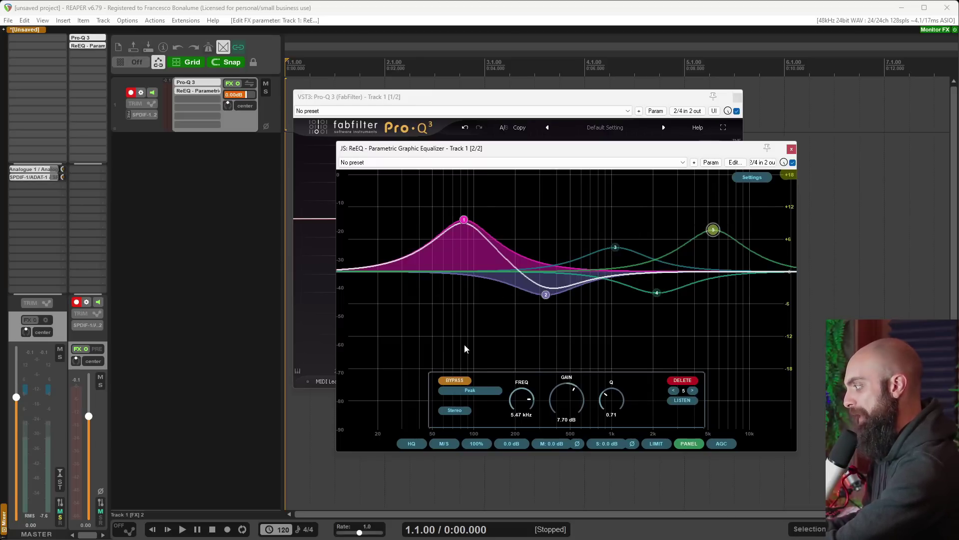
click(515, 130)
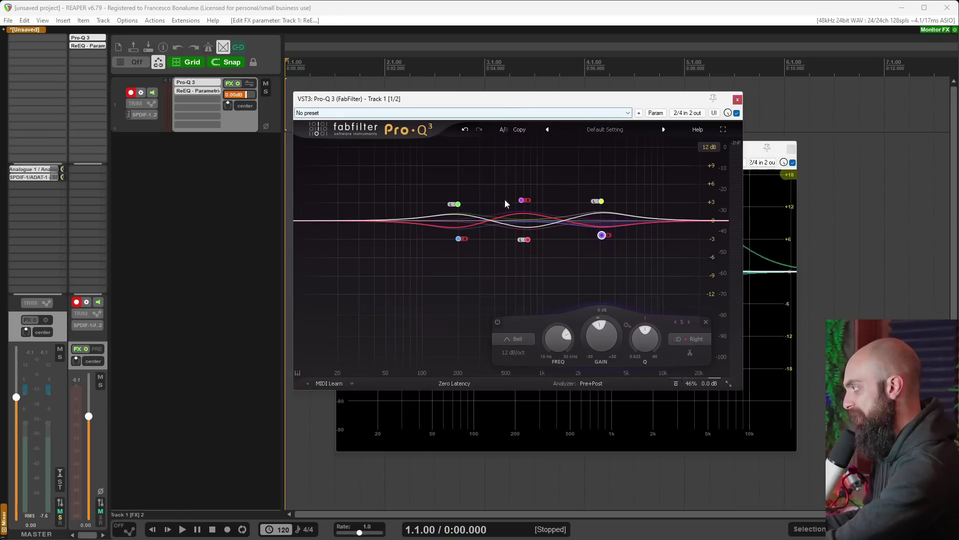
click(455, 384)
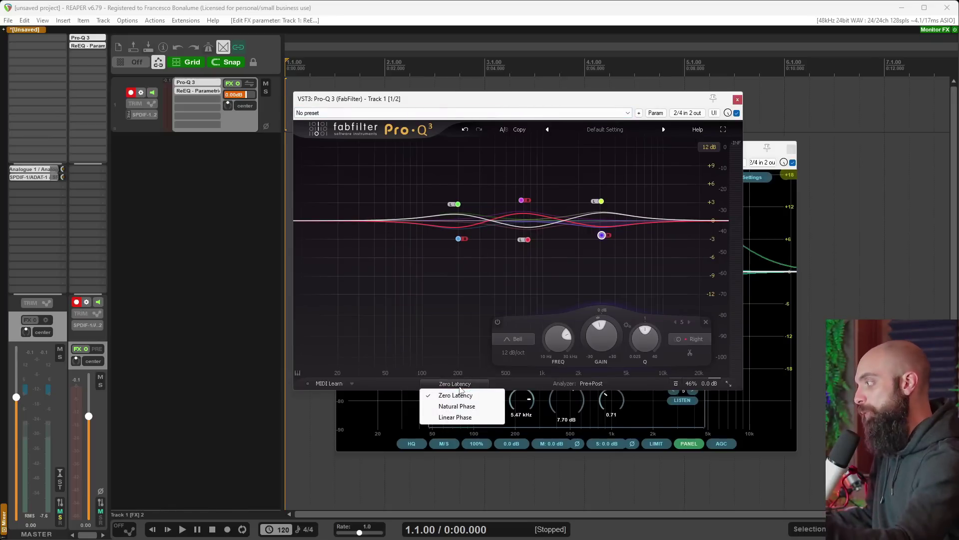
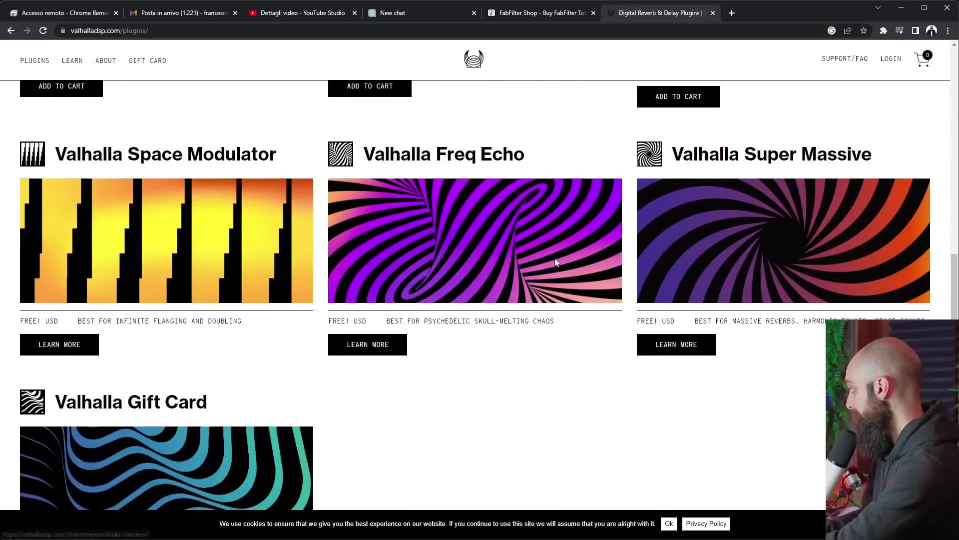
Look over the free plug-ins on the Valhalla DSP website in the browser
scroll(136, 261, down, 1)
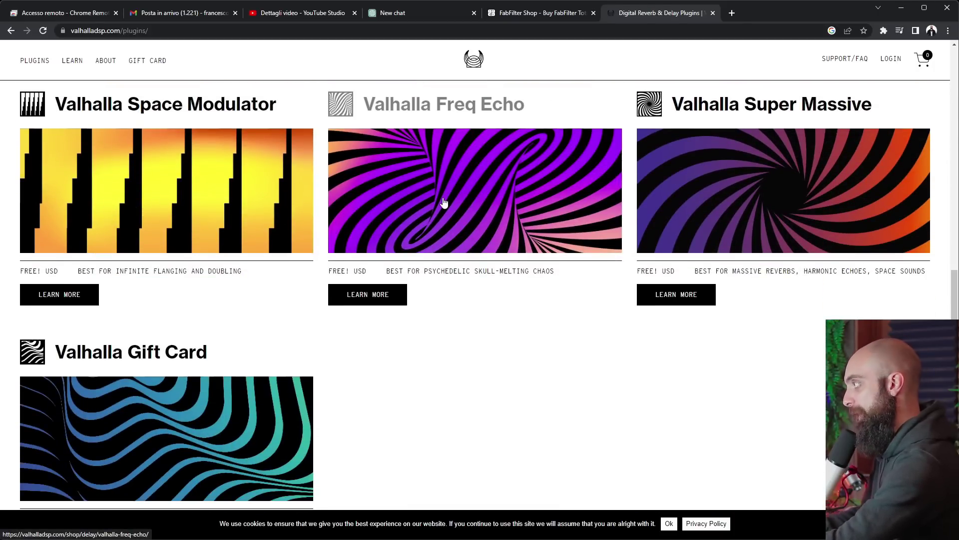
Compare the free Space Modulator, Freq Echo and Super Massive entries on the Valhalla DSP plug-ins page
scroll(682, 205, down, 4)
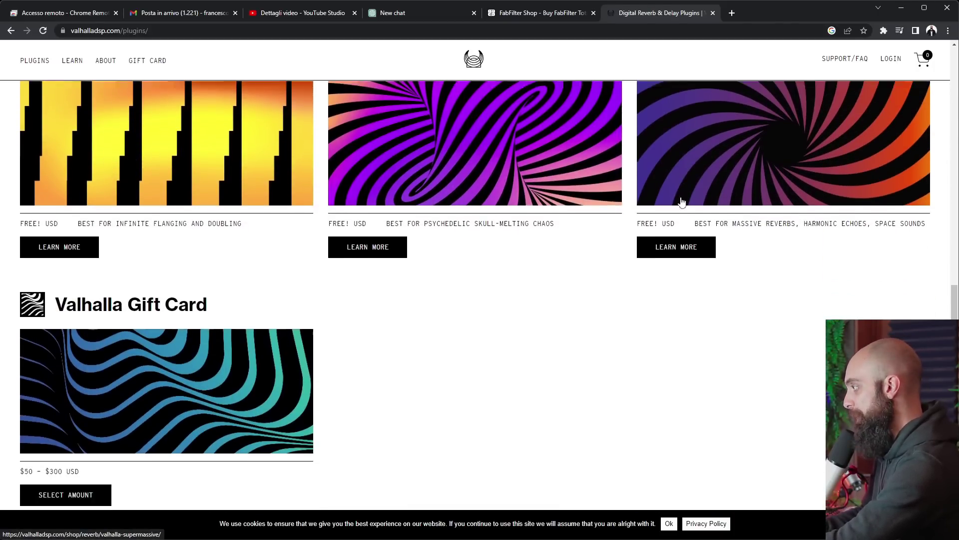
scroll(250, 280, up, 3)
scroll(156, 361, down, 1)
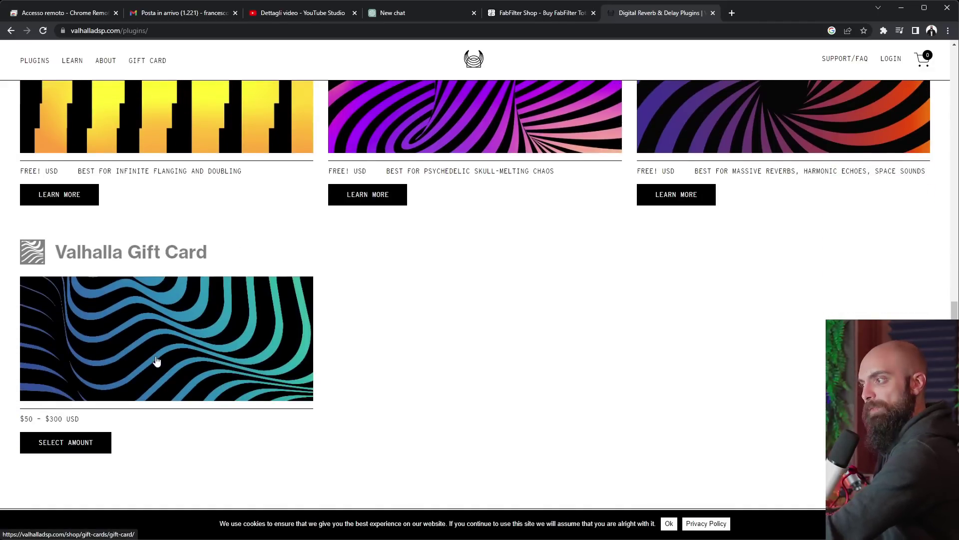
scroll(156, 361, up, 4)
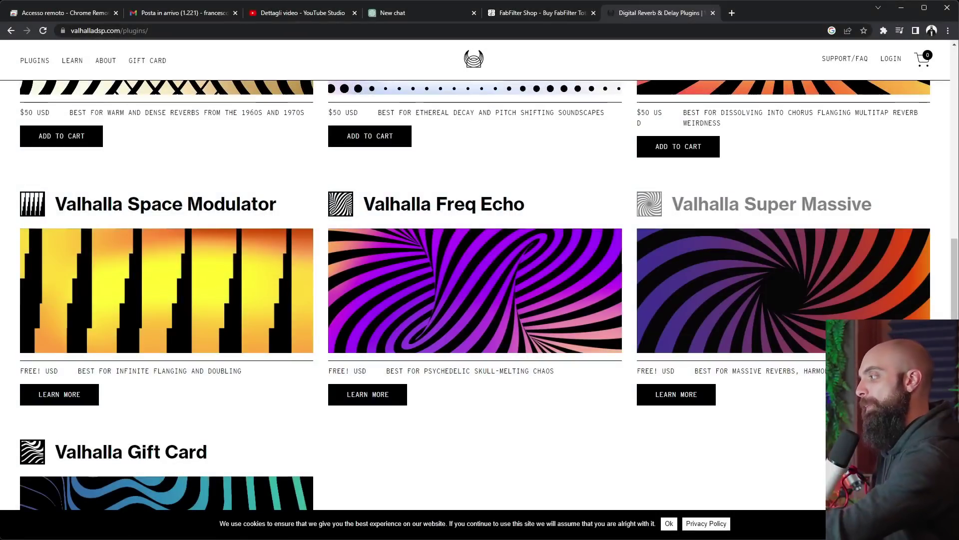
Switch to REAPER and add ValhallaSupermassive, ValhallaSpaceModulator and ValhallaFreqEcho to Track 1 together
key(alt+Tab)
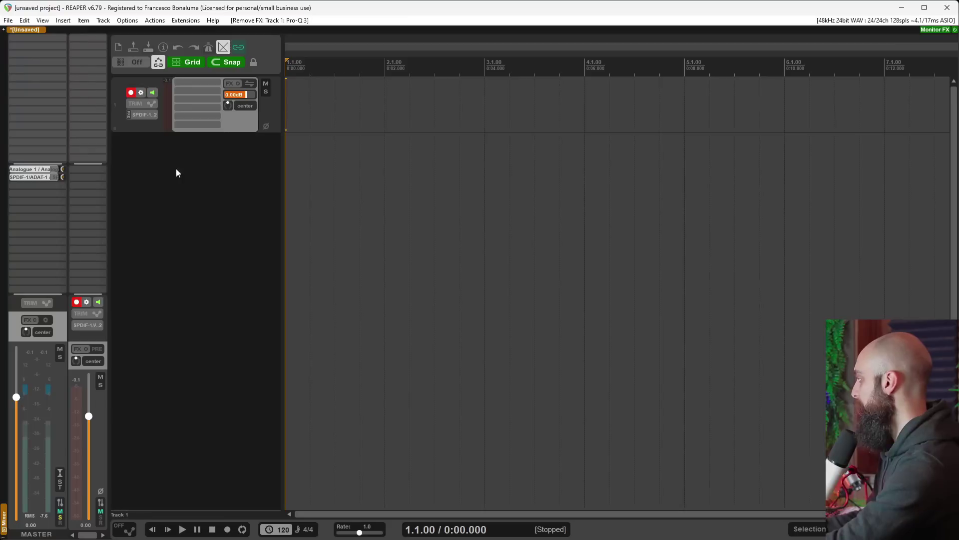
click(200, 97)
text(valhall)
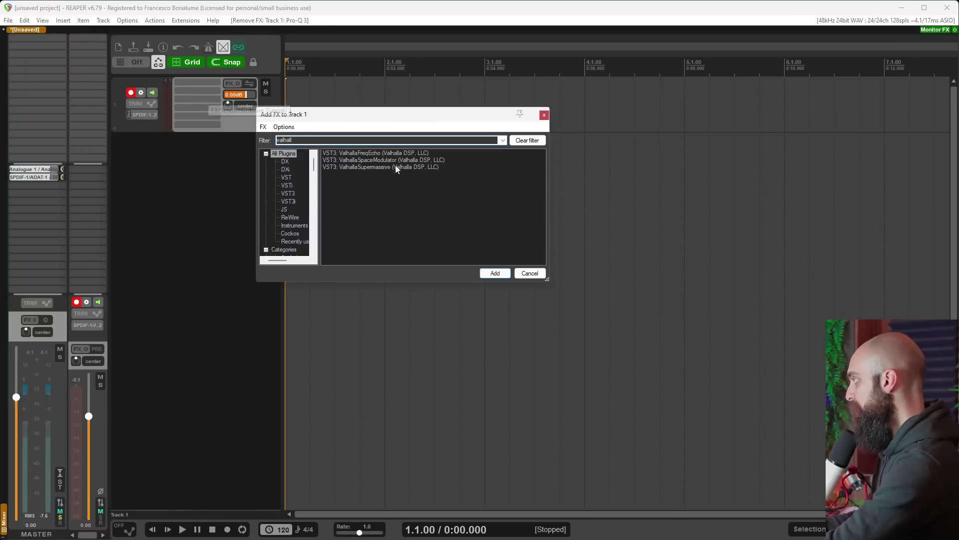
click(386, 166)
key(ctrl+a)
key(Return)
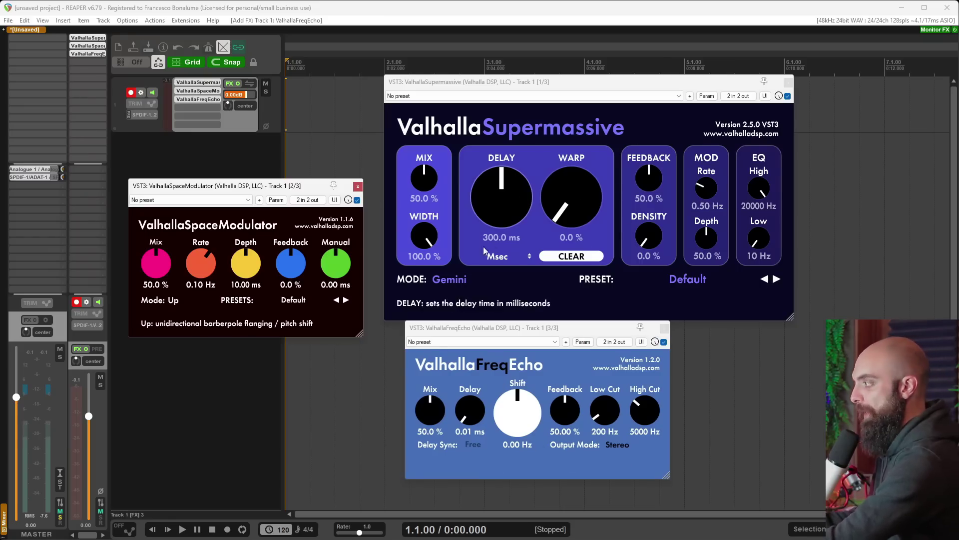
Browse ValhallaSupermassive's factory presets, down to the medium reverbs
click(665, 279)
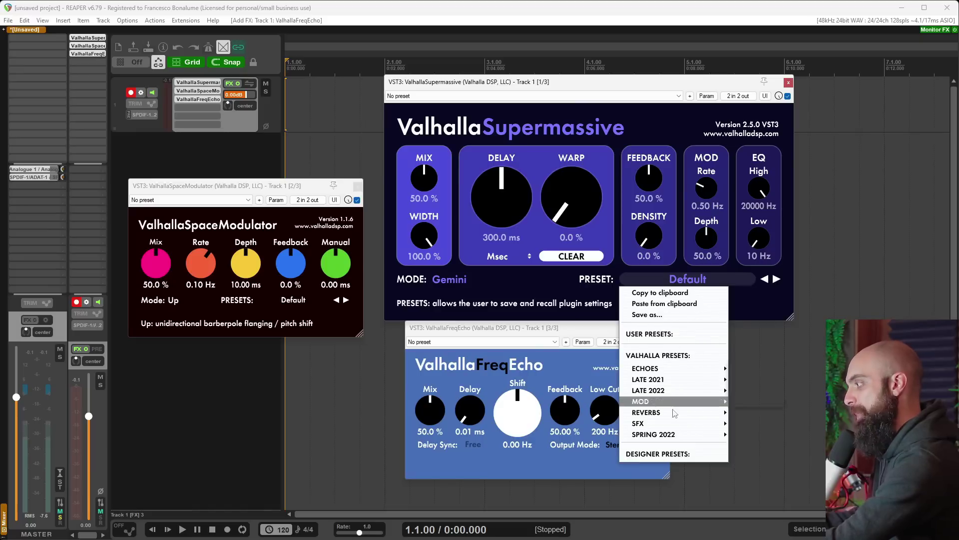
mouse_move(680, 415)
mouse_move(758, 395)
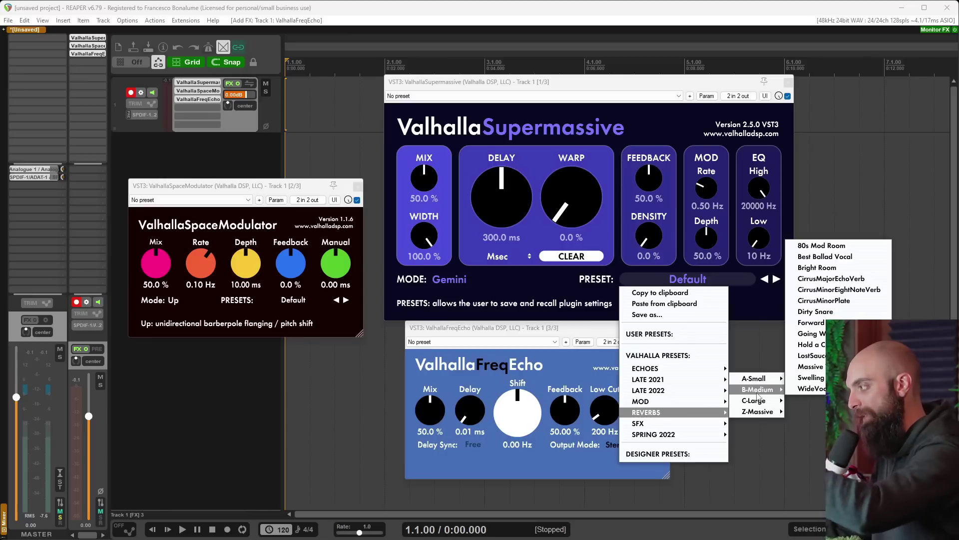
Reposition the ValhallaSpaceModulator window and browse its factory and designer presets without loading one
click(248, 185)
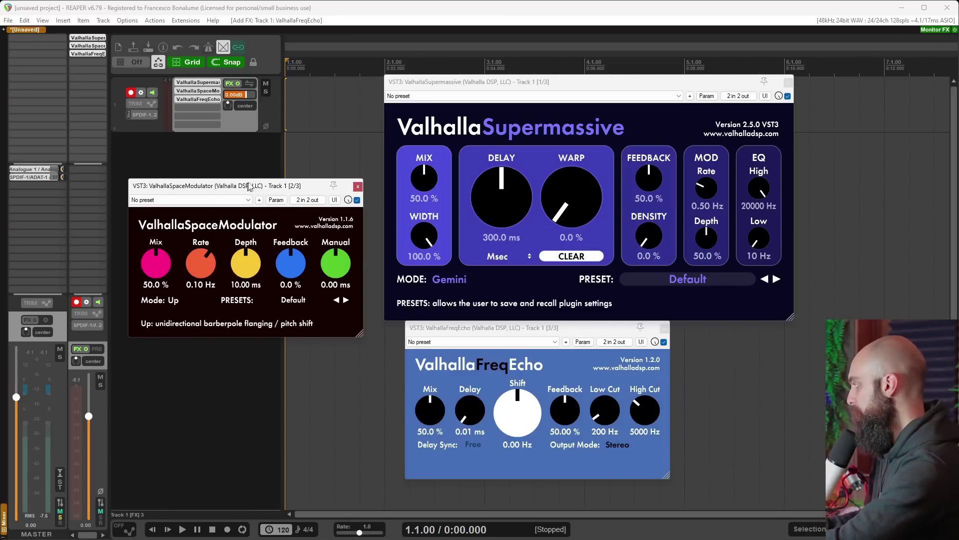
drag(249, 185, 262, 181)
click(306, 295)
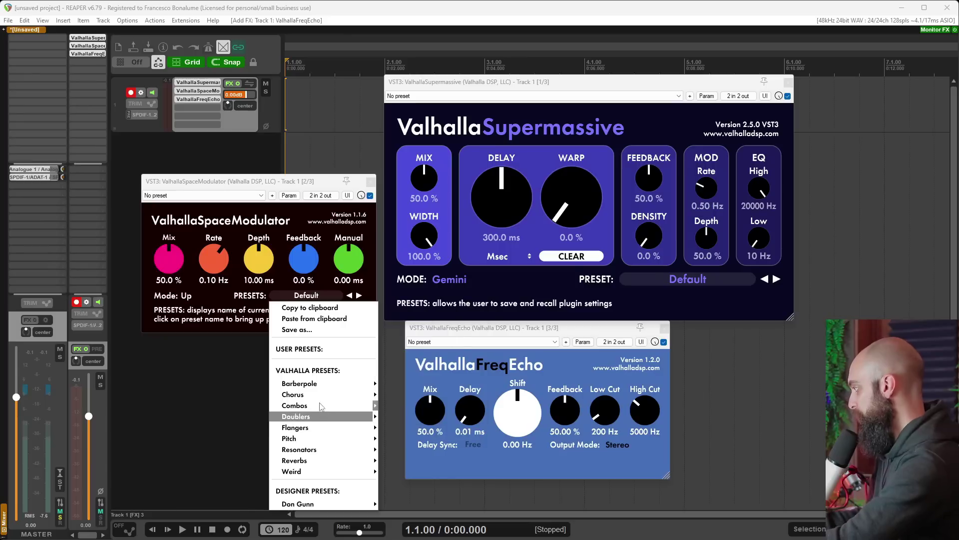
mouse_move(324, 450)
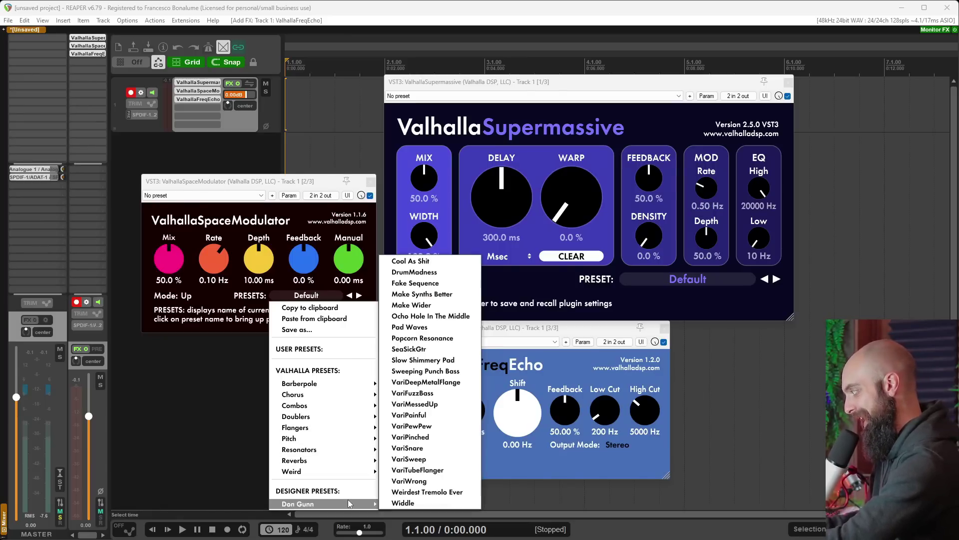
click(228, 293)
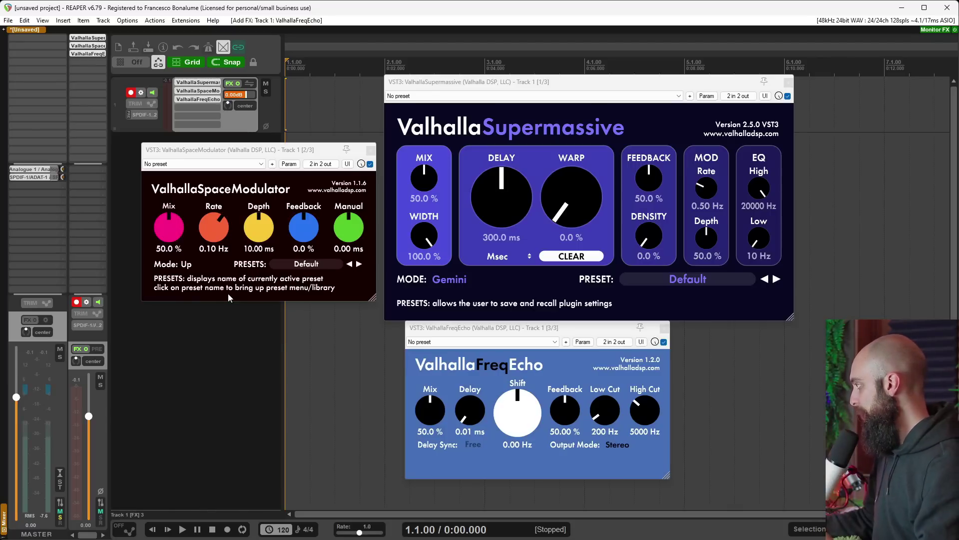
Switch to the Command Prompt window and mark the saturn and decapitator entries in the word ranking
key(alt+Tab)
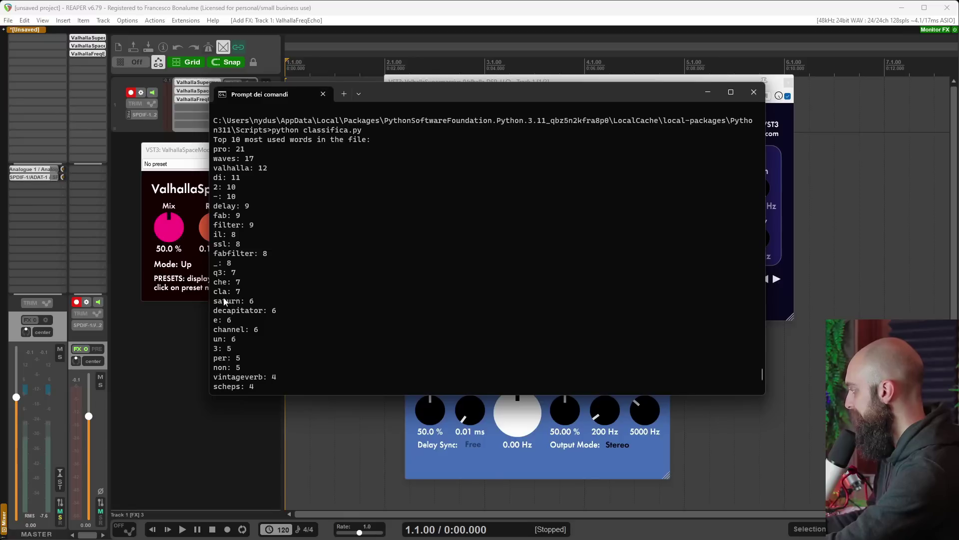
drag(224, 300, 250, 312)
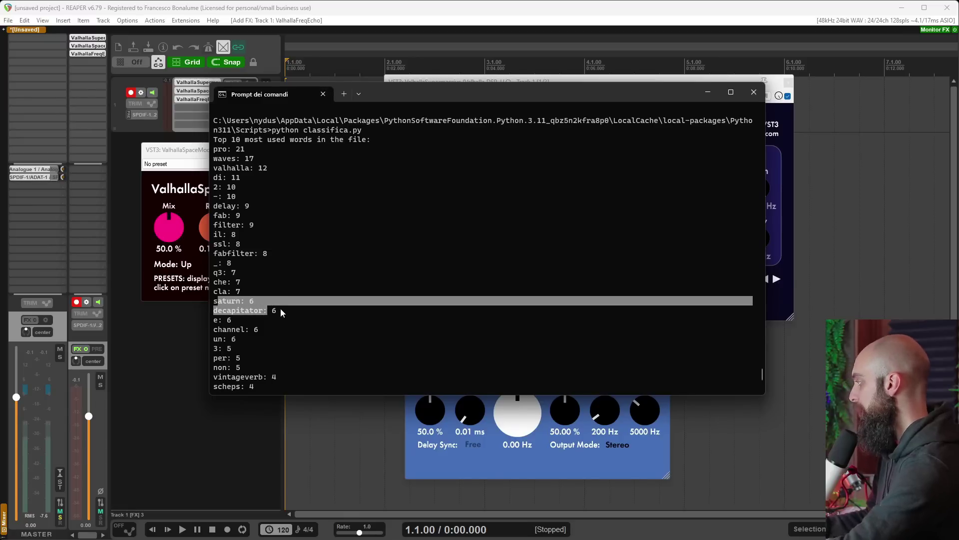
Switch to the browser, open the Saturn 2 page in the FabFilter shop and examine its price and bundles
key(alt+Tab)
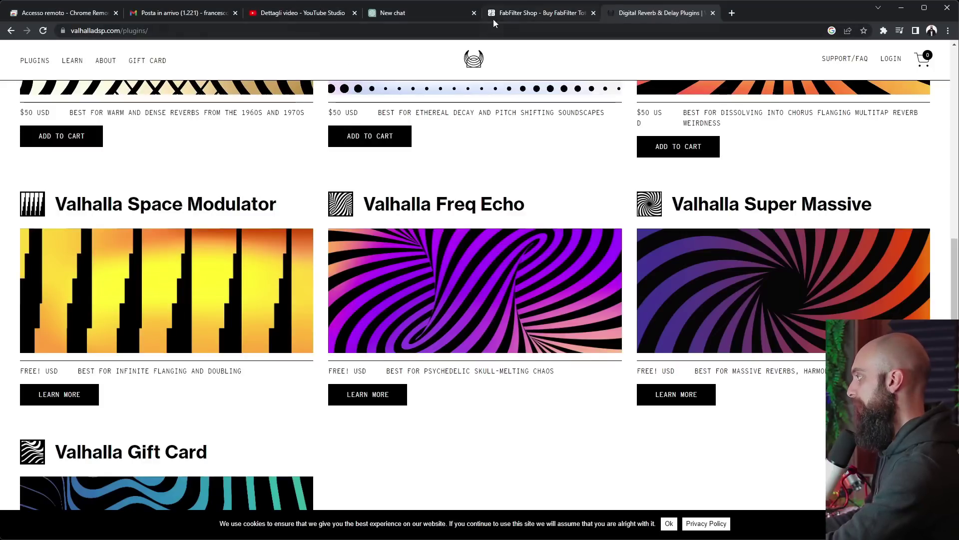
click(494, 22)
scroll(604, 332, down, 2)
click(675, 329)
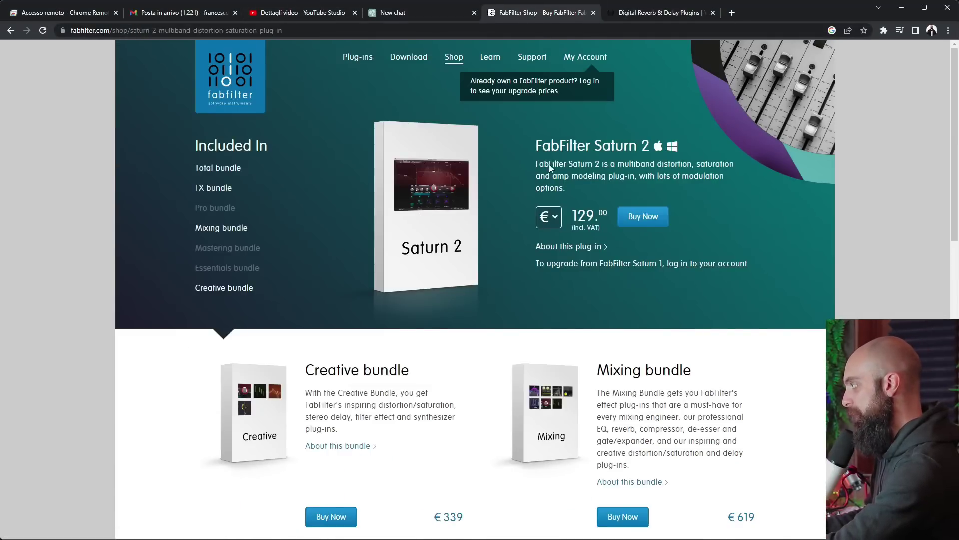
scroll(545, 180, down, 2)
scroll(542, 185, up, 2)
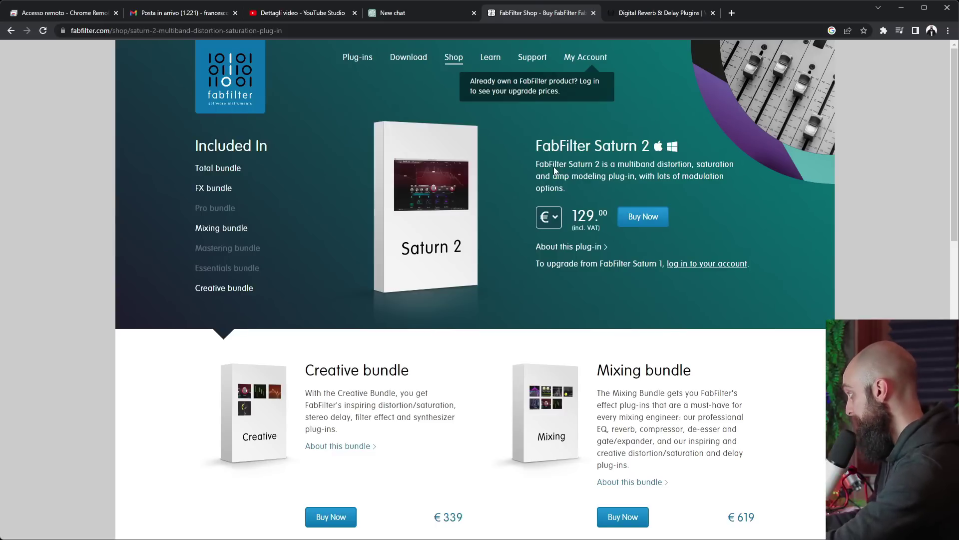
Switch to REAPER, make a time selection of about three bars around bars 17 to 19, and place the stopped edit cursor at 17.1.00
key(alt+Tab)
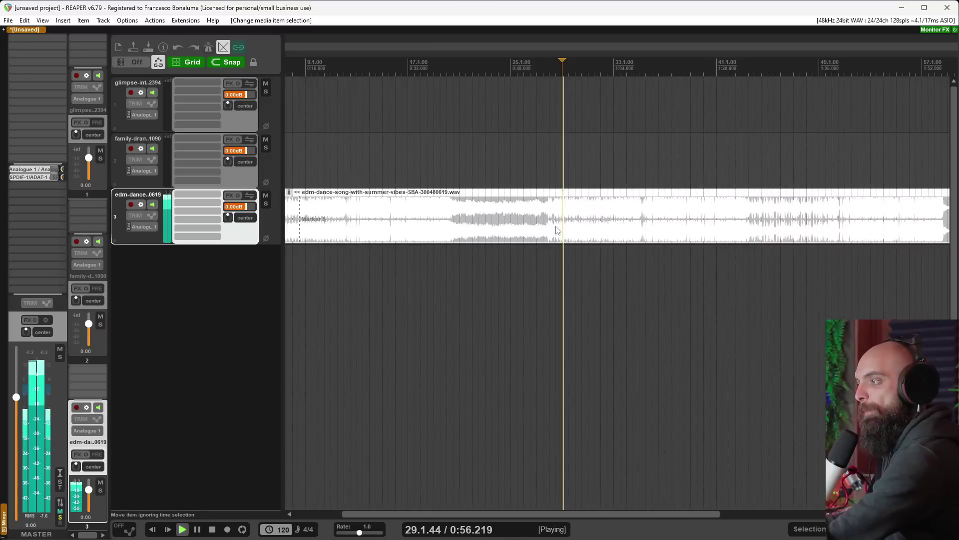
scroll(558, 230, up, 2)
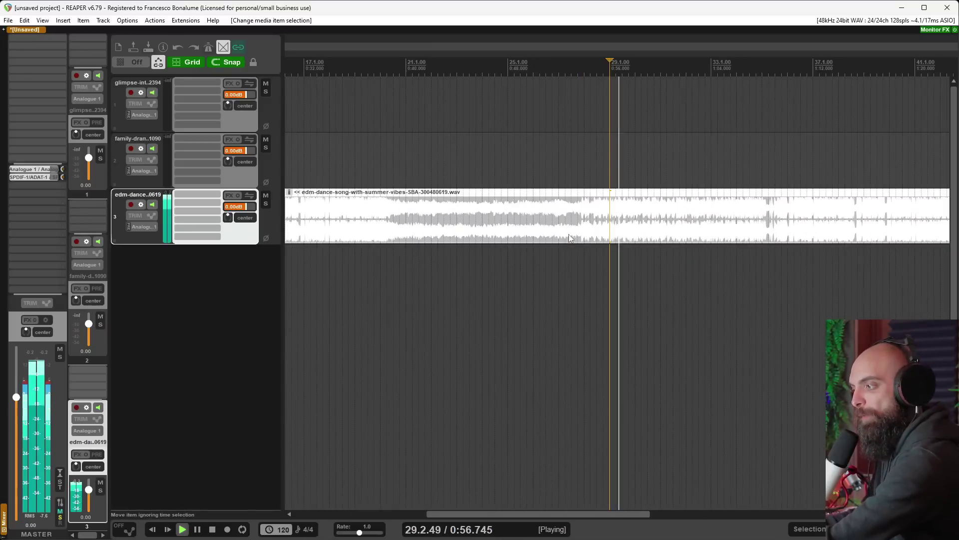
click(347, 229)
scroll(375, 229, up, 3)
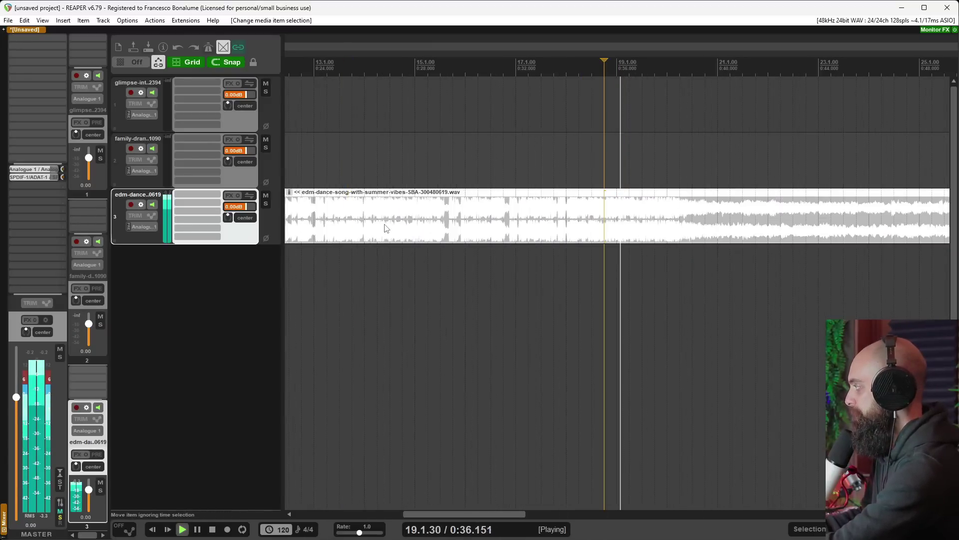
drag(470, 163, 680, 163)
key(space)
click(505, 161)
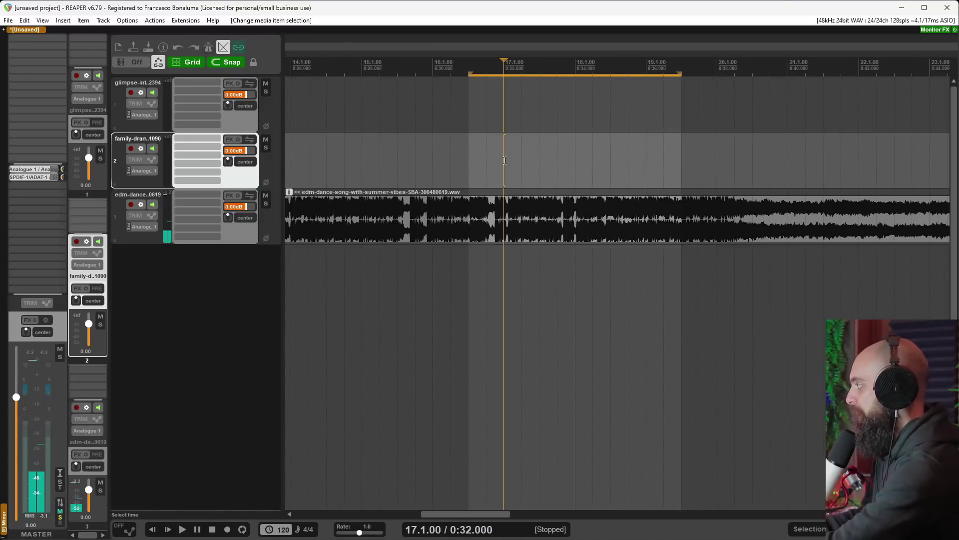
Add the Saturn 2 (FabFilter) plug-in to the edm-dance-song track, Track 3, and reposition its window
click(199, 191)
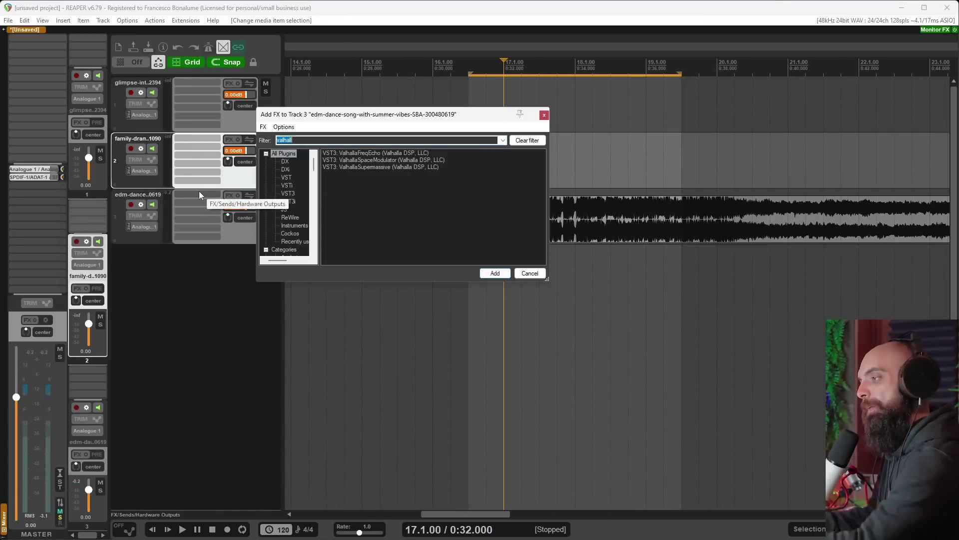
text(satur)
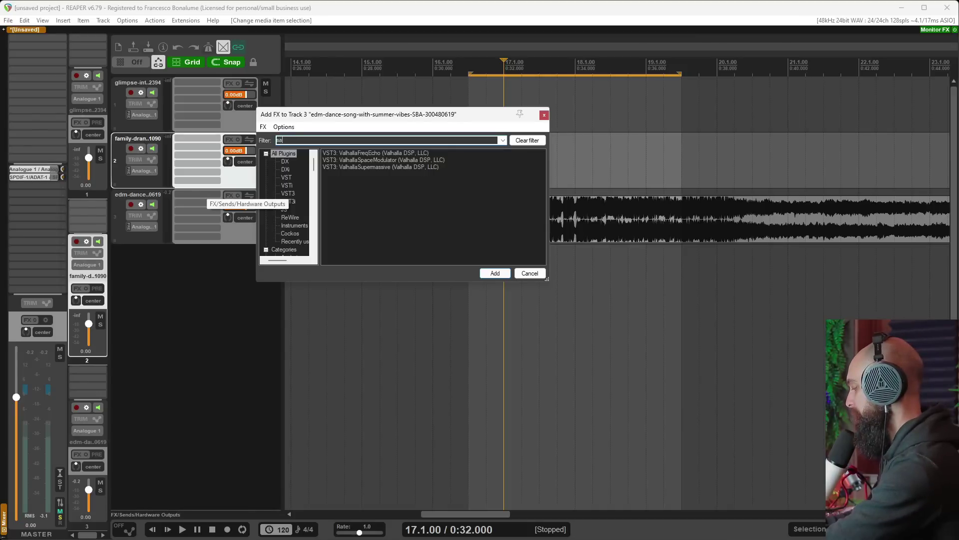
double_click(349, 196)
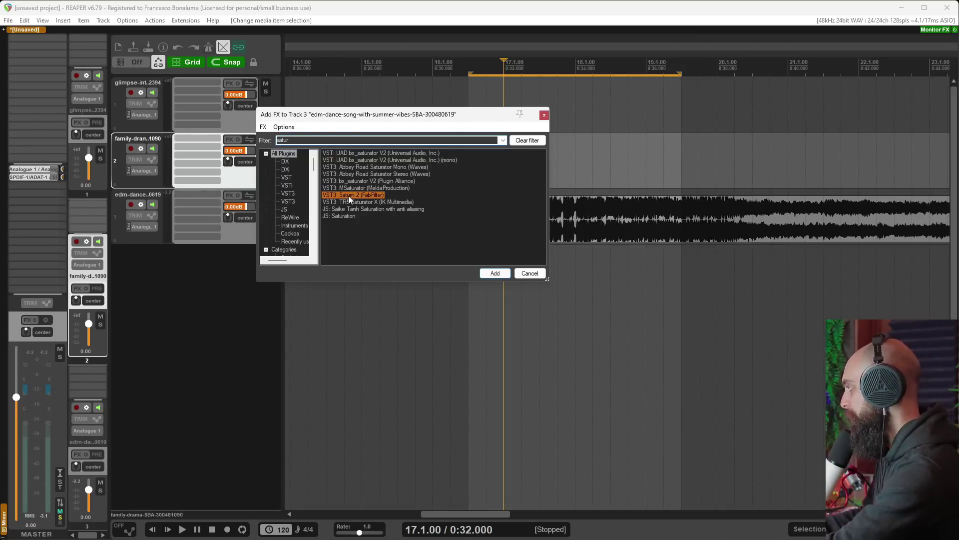
drag(449, 156, 475, 164)
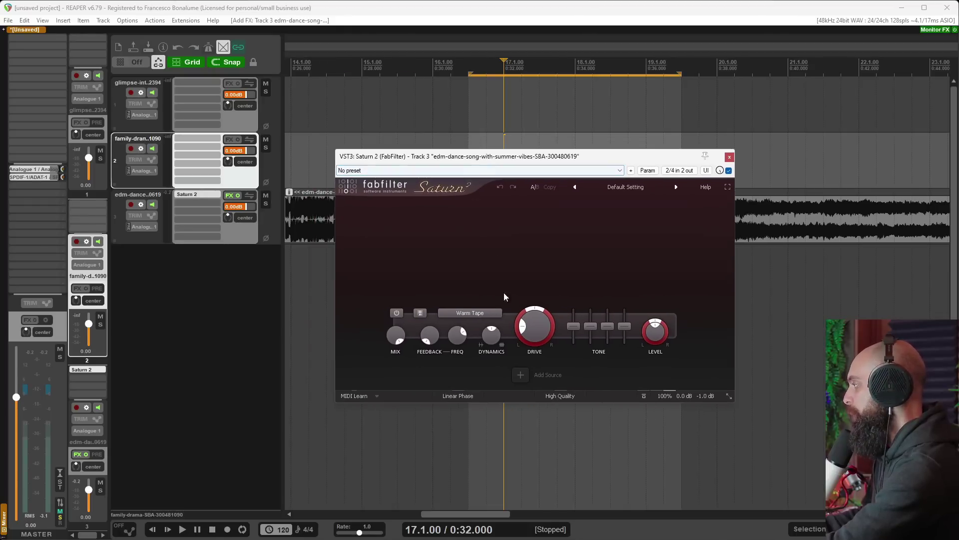
Set Saturn 2's band drive to 0% and play the song from 14.4.00
drag(534, 327, 535, 334)
click(345, 105)
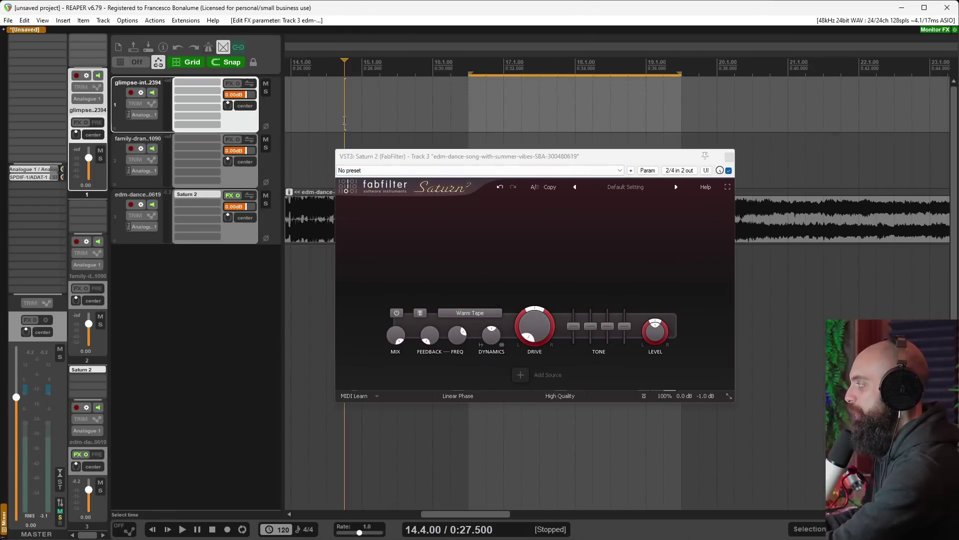
key(space)
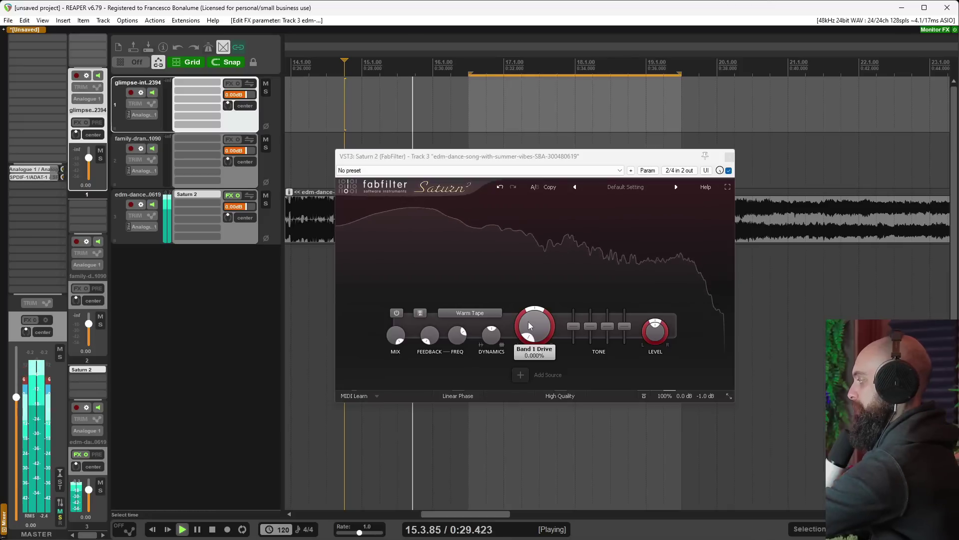
Lower the master volume to about -7.67 dB and audition Saturn 2 with the drive raised high, clearing its window from the waveform
drag(16, 403, 15, 429)
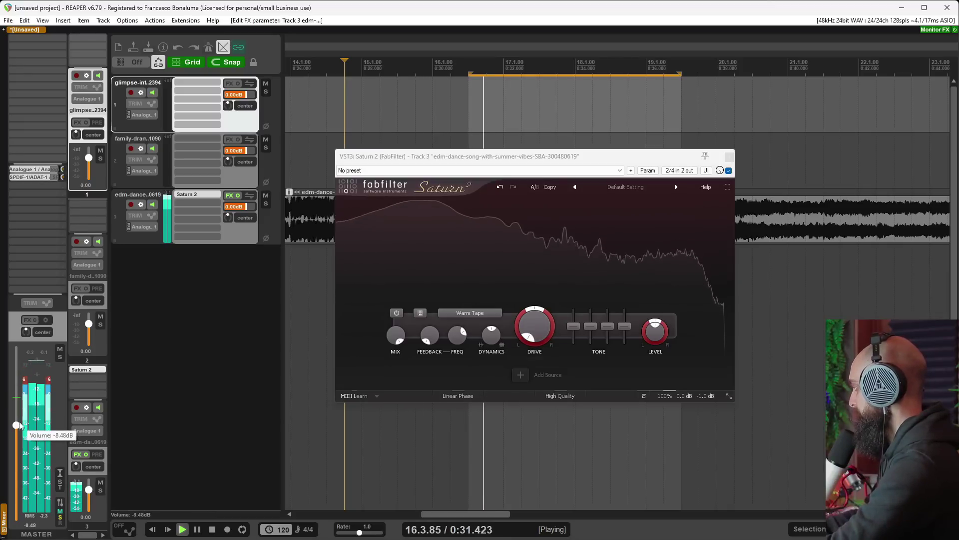
drag(543, 253, 531, 218)
drag(520, 158, 533, 248)
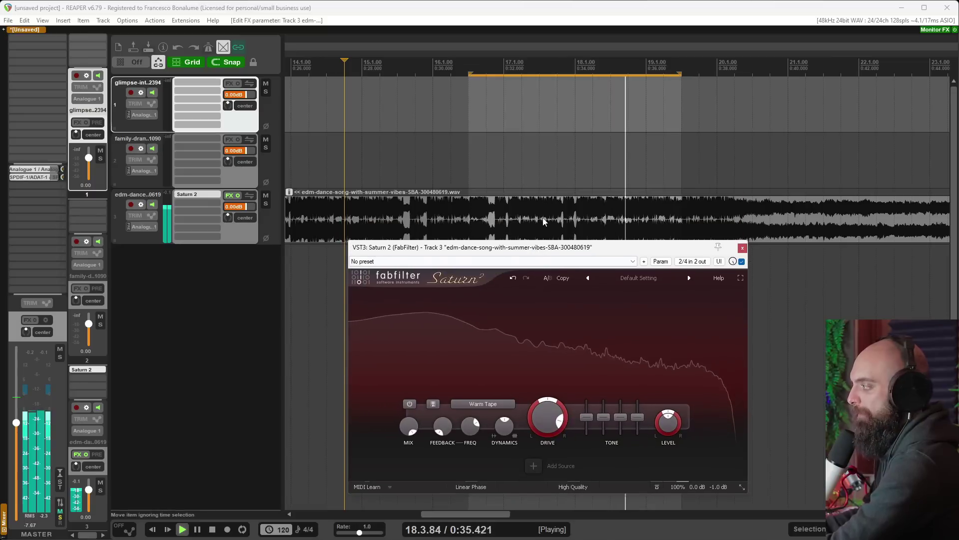
key(space)
Look through Saturn 2's distortion styles, such as Tube, Tape, Amp, Saturation, Transformer and FX, keeping Warm Tape
click(489, 405)
mouse_move(493, 417)
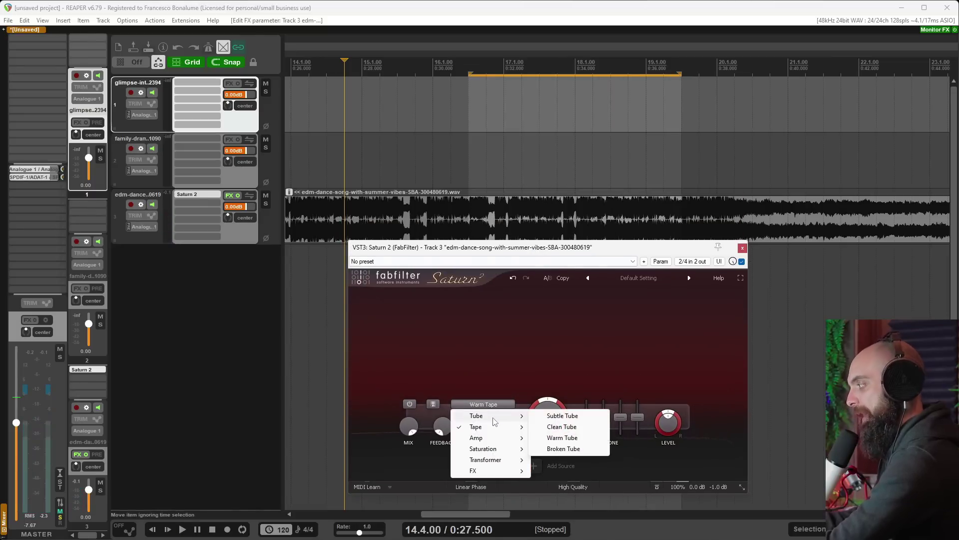
mouse_move(487, 452)
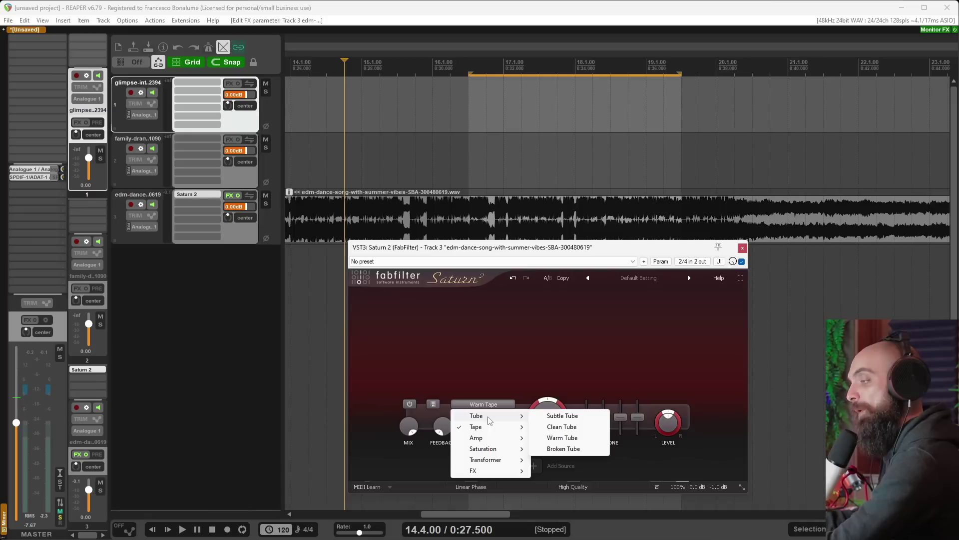
mouse_move(487, 472)
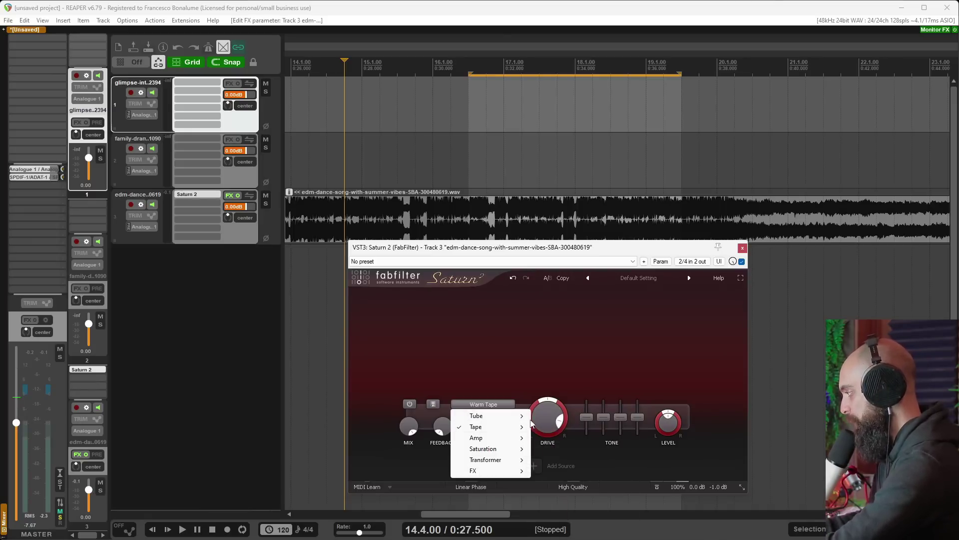
click(505, 390)
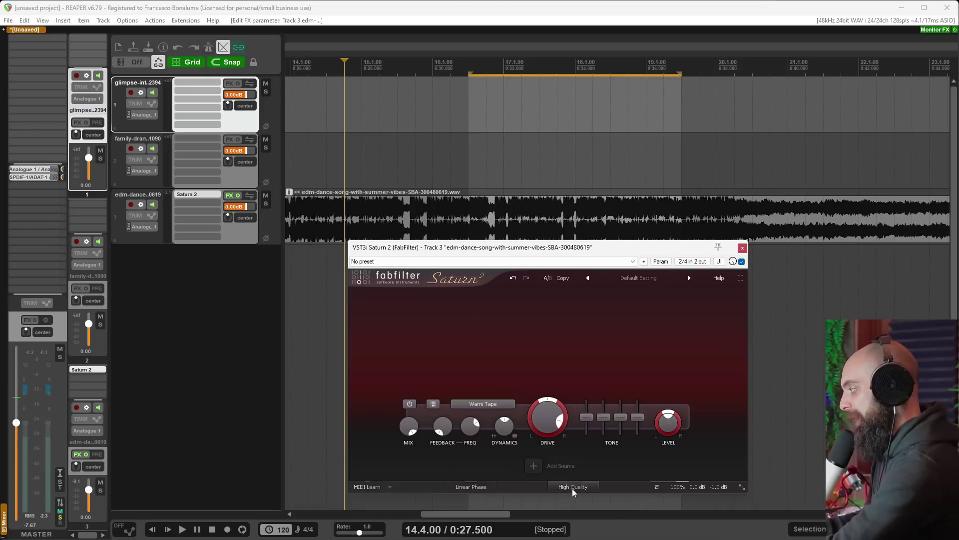
Set Saturn 2's High Quality mode to Superb and check the selected option
click(573, 488)
click(575, 522)
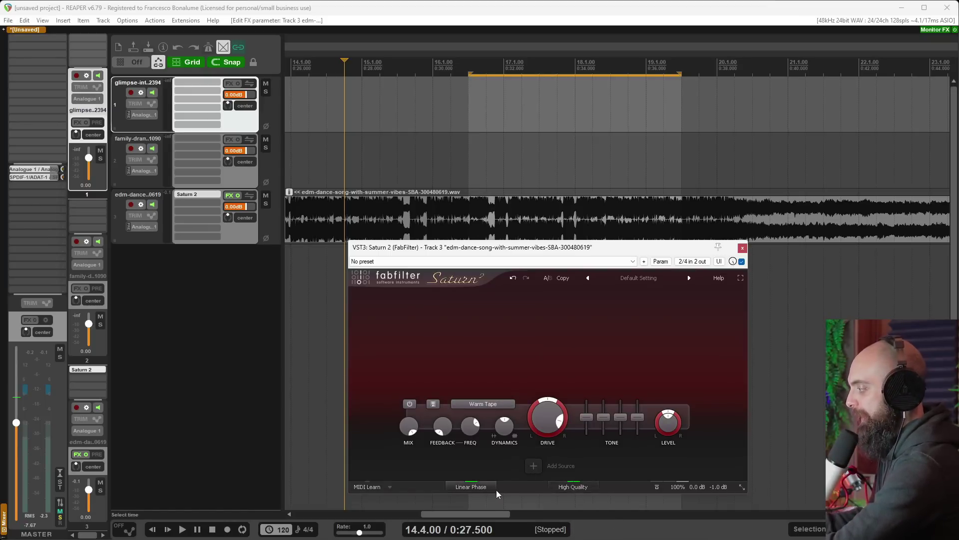
click(576, 487)
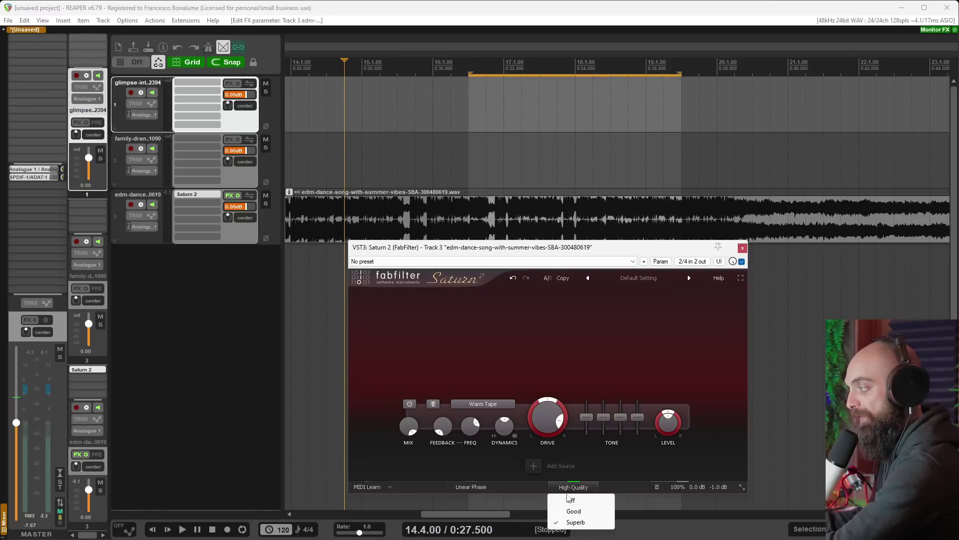
click(482, 493)
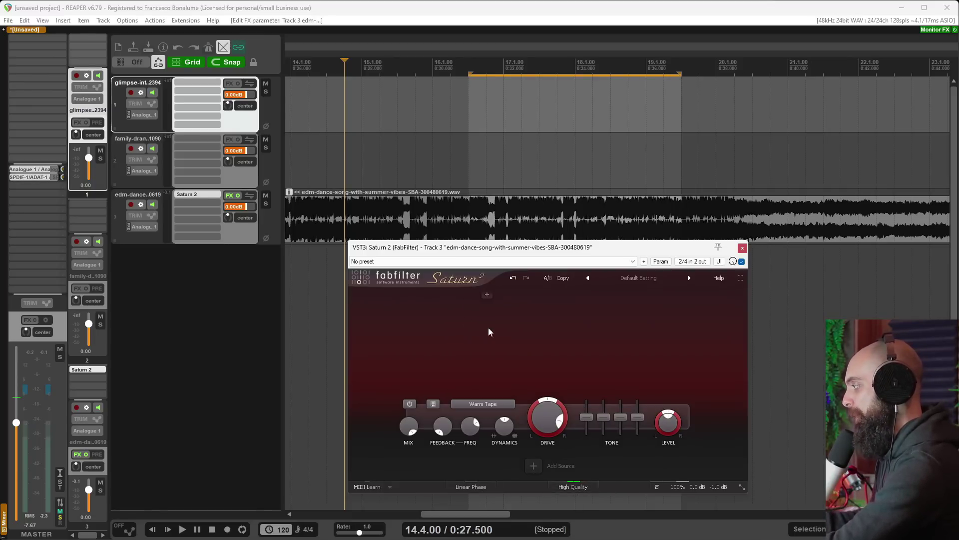
Split Saturn 2's spectrum into three bands and audition the soloed middle band with its drive at 0%
mouse_move(542, 411)
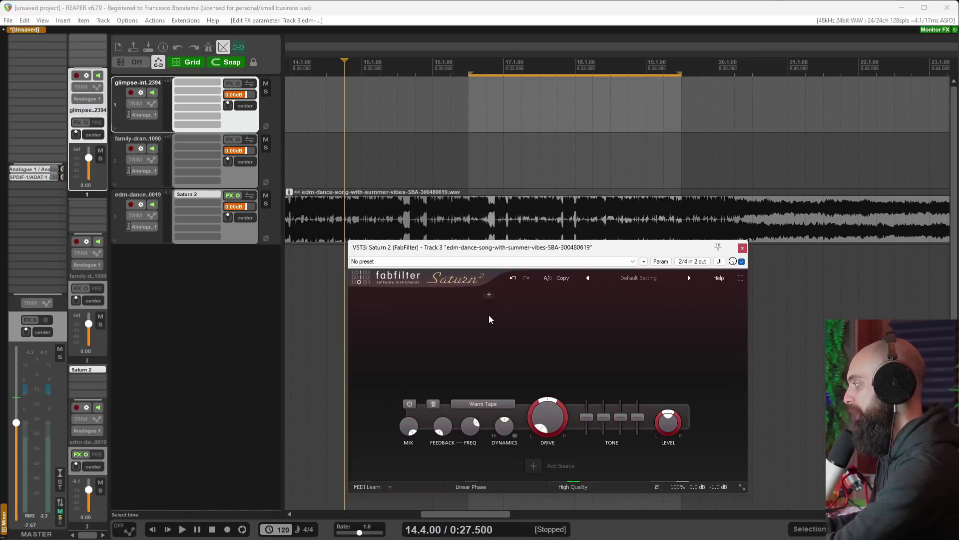
click(436, 297)
click(521, 296)
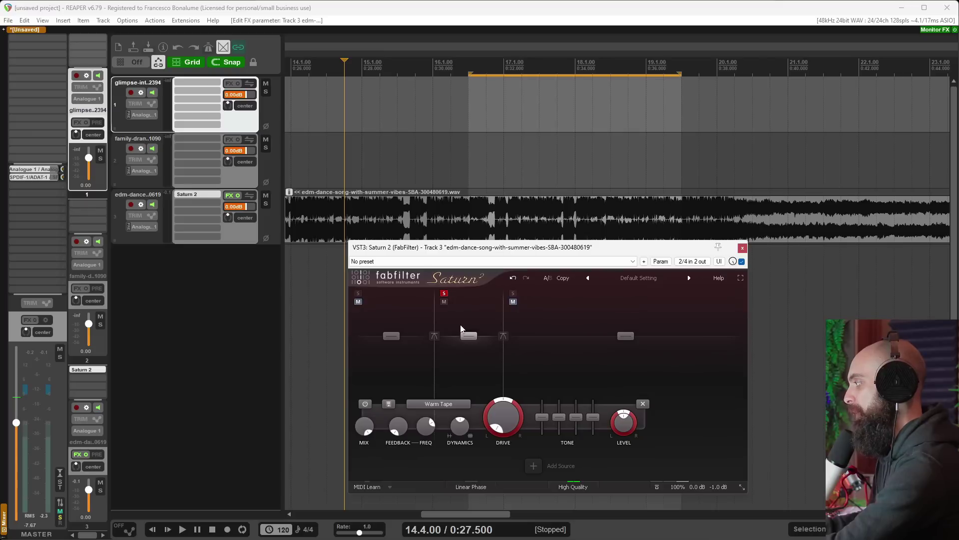
key(space)
mouse_move(466, 338)
mouse_down()
mouse_move(409, 331)
mouse_move(465, 335)
mouse_up()
key(space)
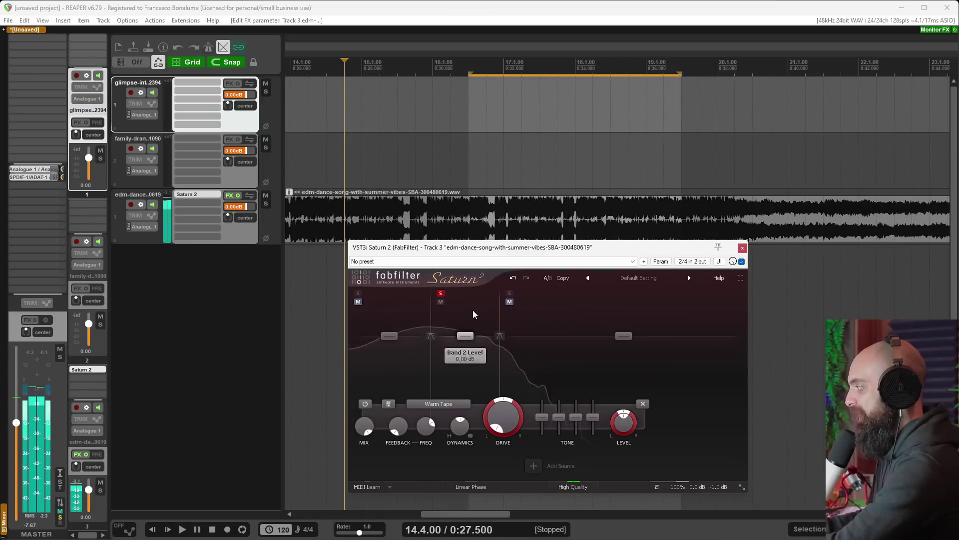
key(space)
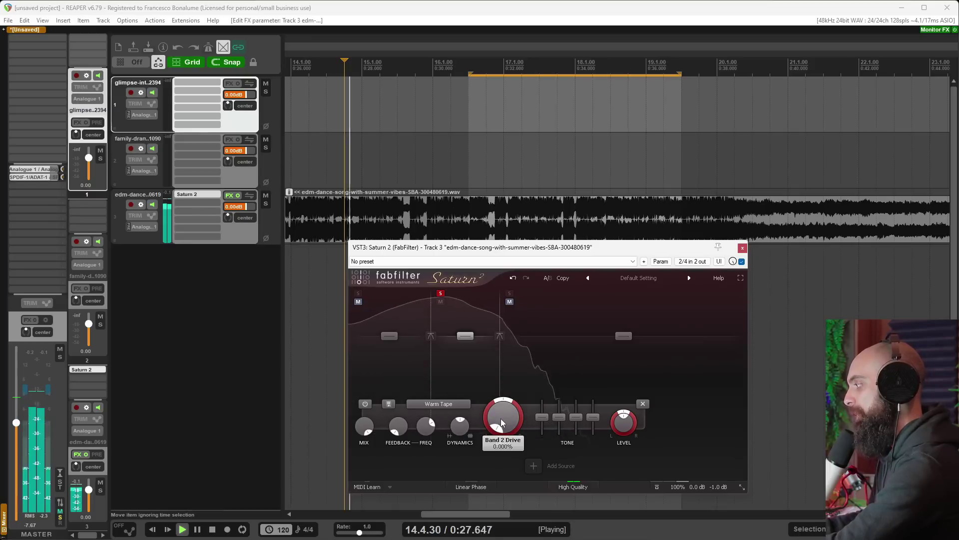
Set Band 2's distortion style to Subtle Tube and raise its drive high during playback
click(450, 404)
mouse_move(450, 415)
click(506, 417)
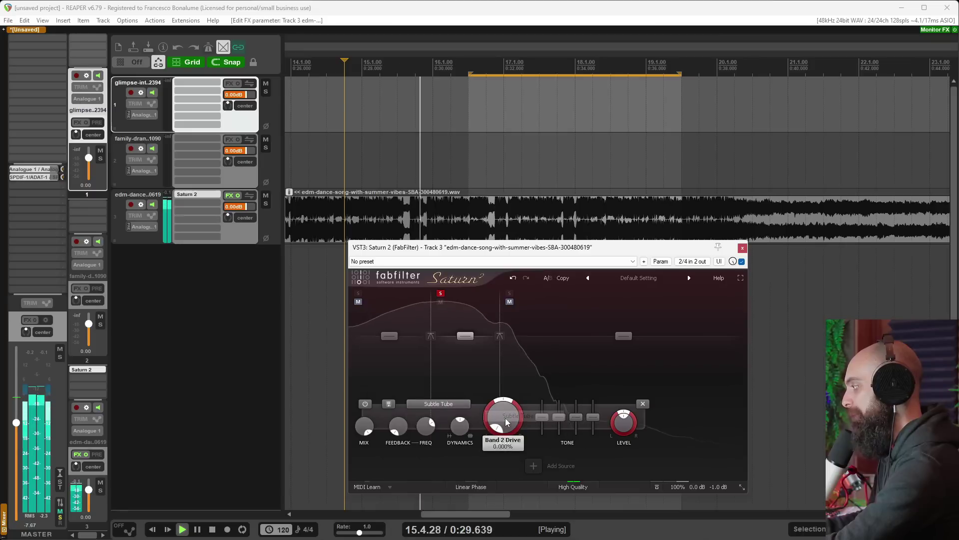
drag(502, 383, 498, 280)
Change Band 2's distortion style to Clean Tube while auditioning the band
click(438, 404)
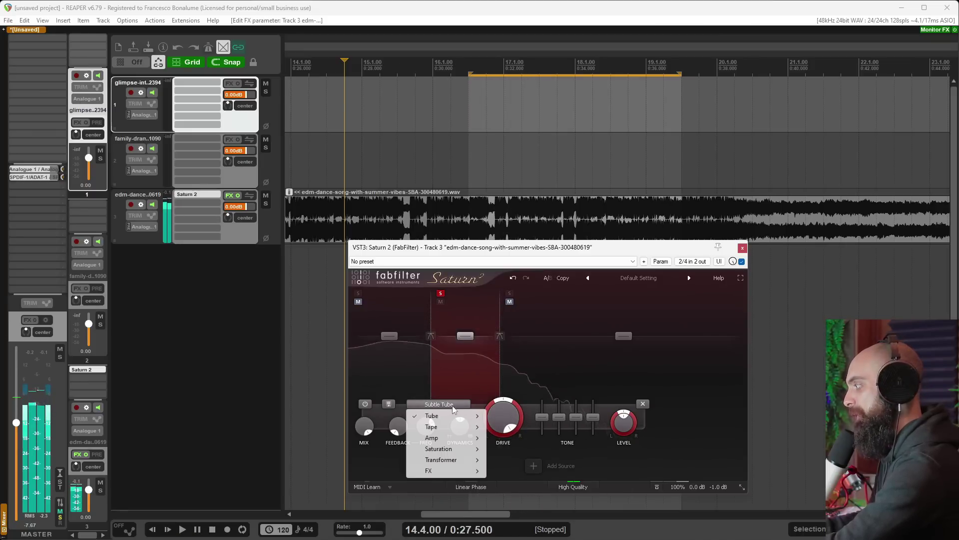
mouse_move(450, 416)
click(506, 430)
click(438, 404)
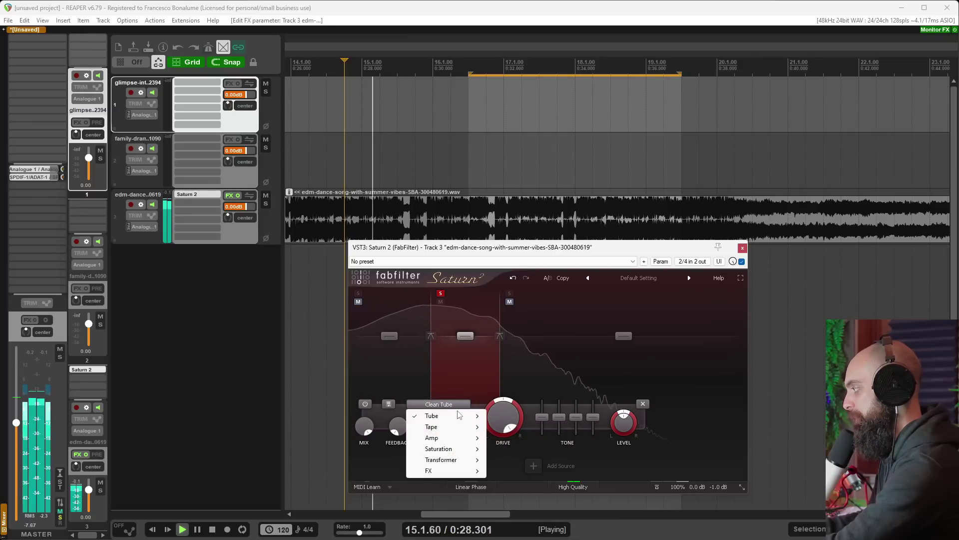
key(Escape)
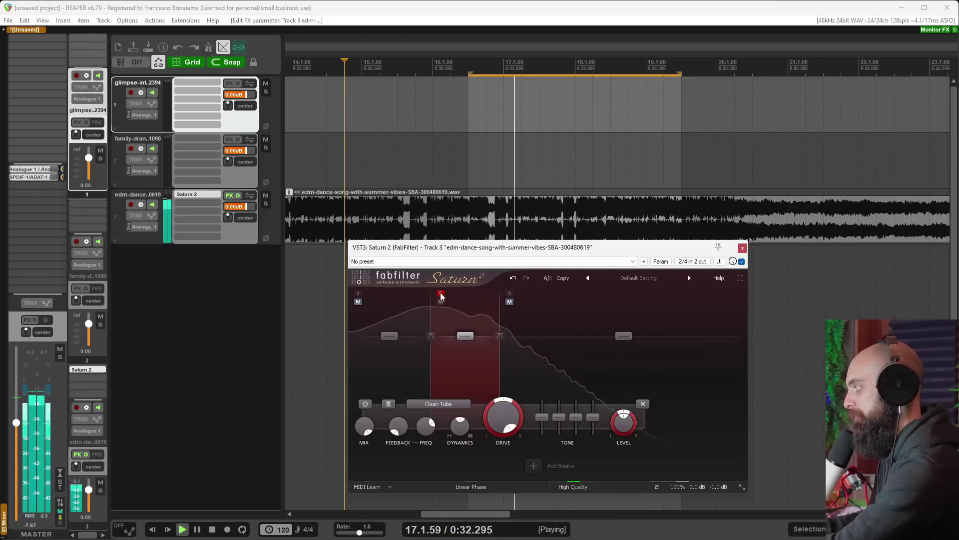
Play all bands together, lower Band 2's level to about -4.5 dB, and compare the sound with Saturn 2 bypassed
key(space)
click(348, 178)
key(space)
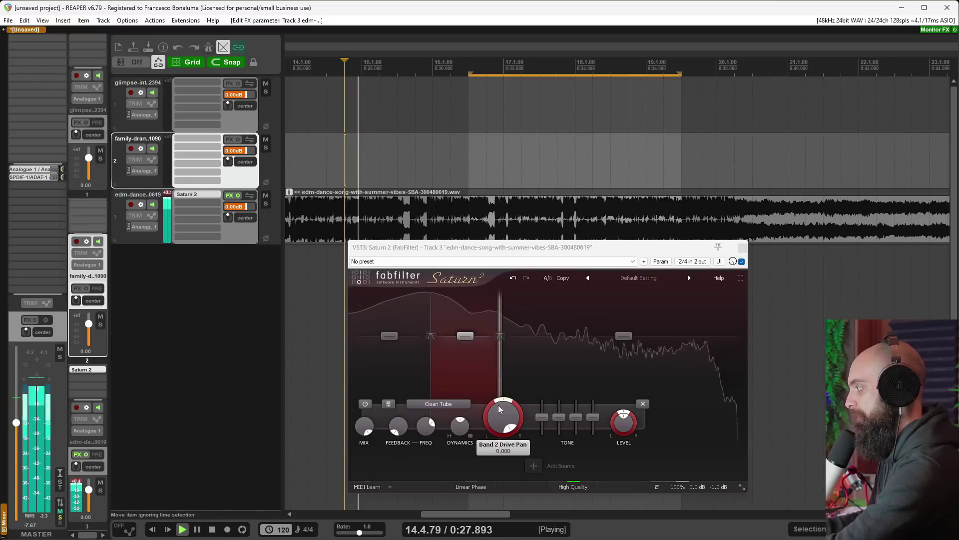
drag(503, 415, 460, 341)
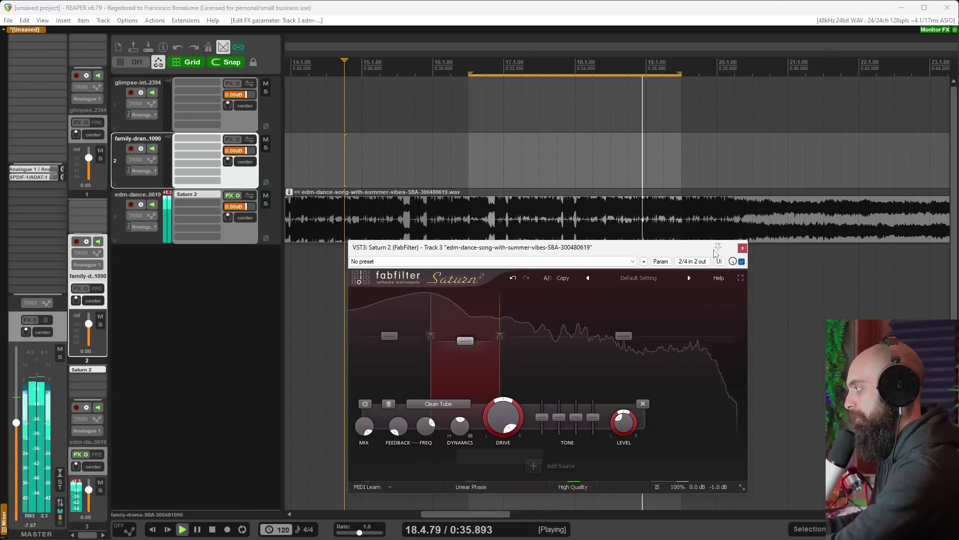
click(742, 261)
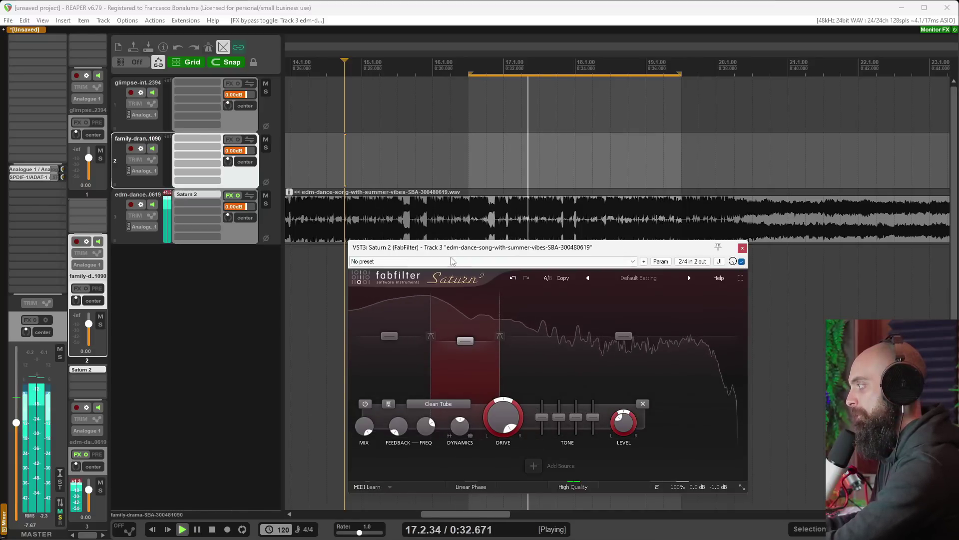
key(space)
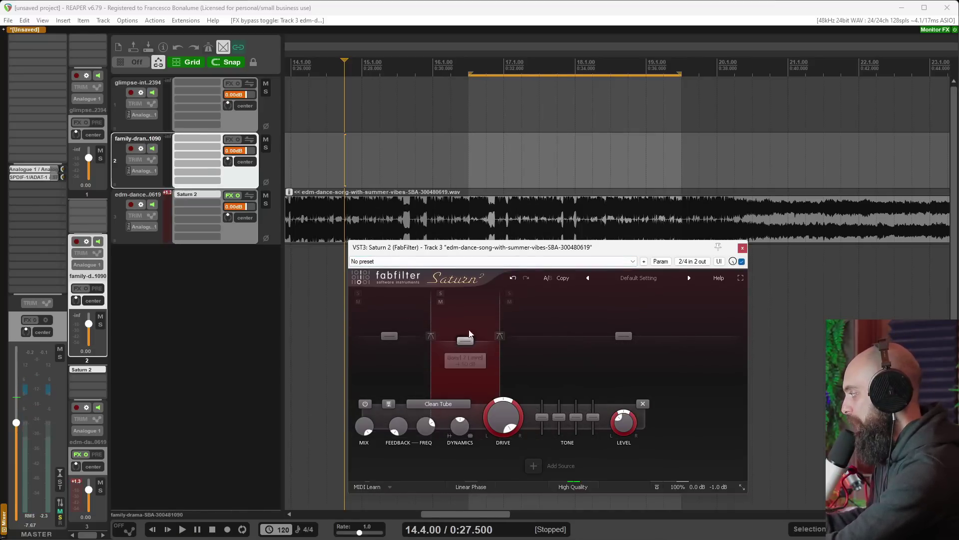
Adjust Band 2's dynamics while auditioning it in the full mix and soloed
key(space)
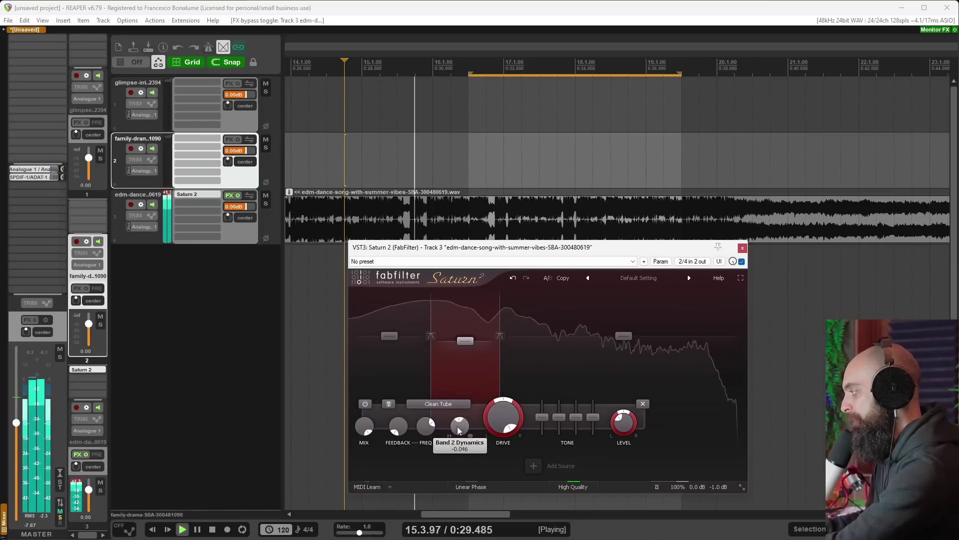
drag(459, 435, 447, 428)
key(space)
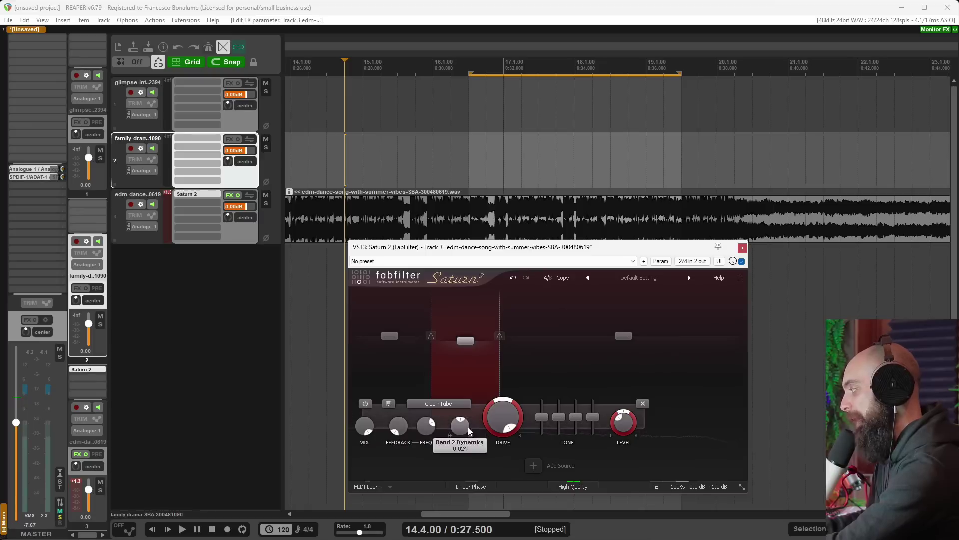
click(441, 293)
key(space)
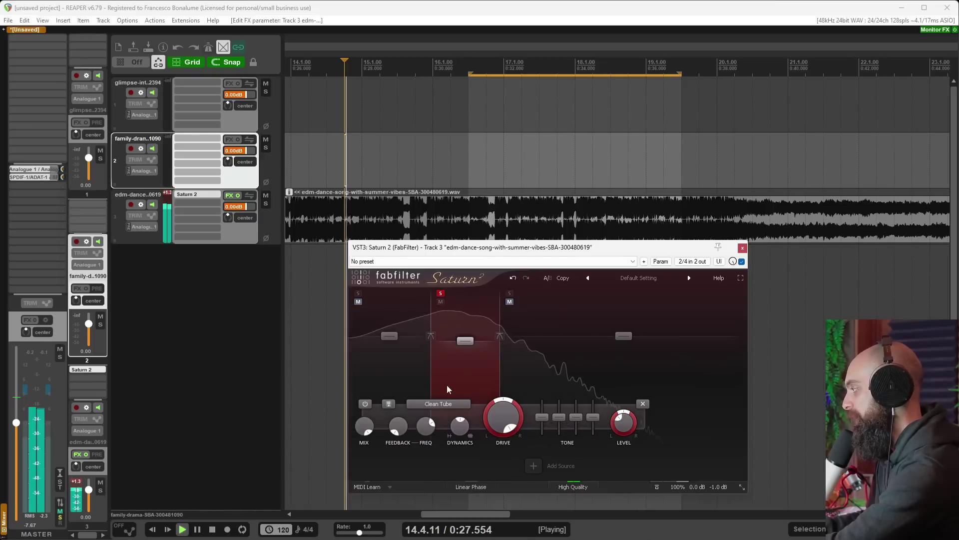
mouse_move(456, 426)
mouse_down()
mouse_move(464, 379)
mouse_move(466, 478)
mouse_move(509, 301)
mouse_move(432, 491)
mouse_move(415, 448)
mouse_move(454, 493)
mouse_move(478, 465)
mouse_move(451, 470)
mouse_move(457, 421)
mouse_up()
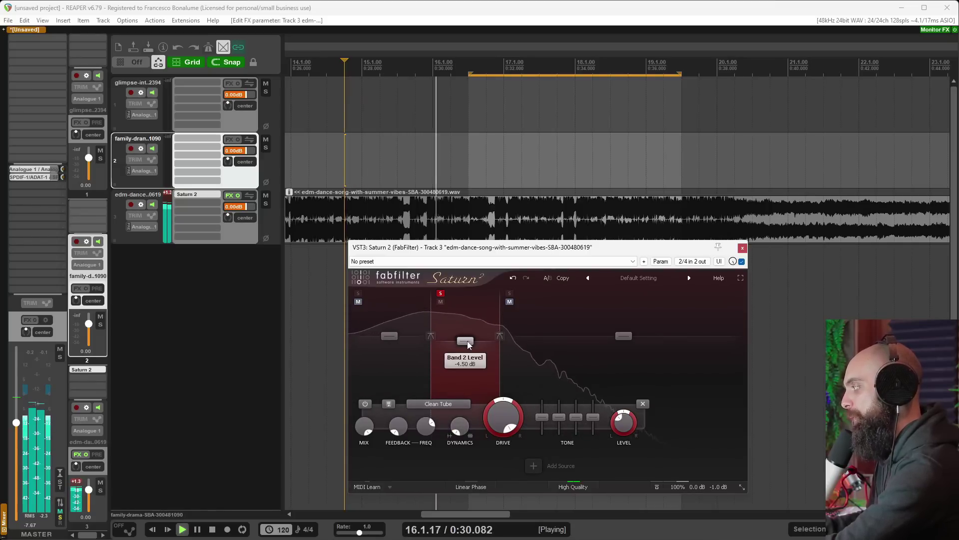
Vary Band 2's level while soloed, unsolo it, and settle the level at about -6.1 dB in the full mix
scroll(469, 341, up, 3)
scroll(473, 333, down, 2)
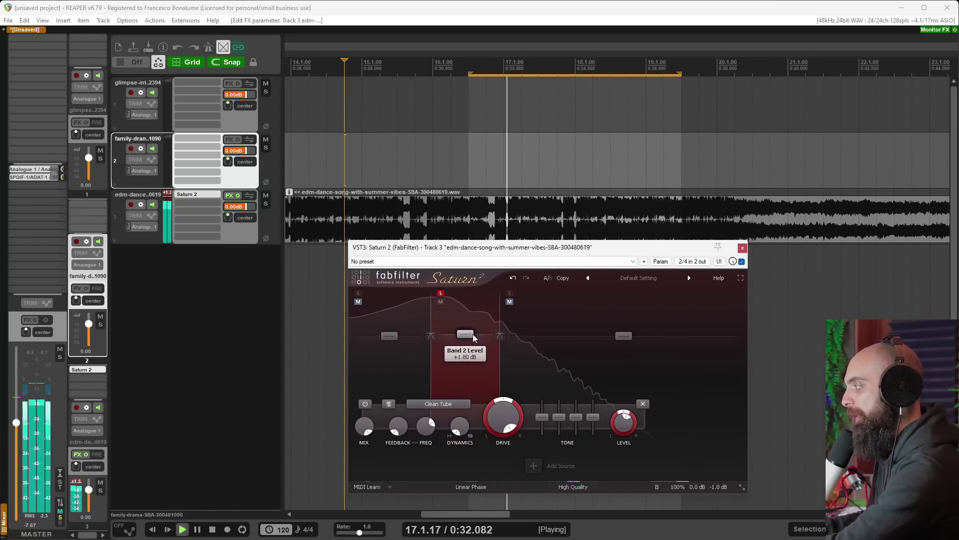
click(440, 293)
mouse_move(465, 336)
mouse_down()
mouse_move(467, 358)
mouse_move(467, 346)
mouse_up()
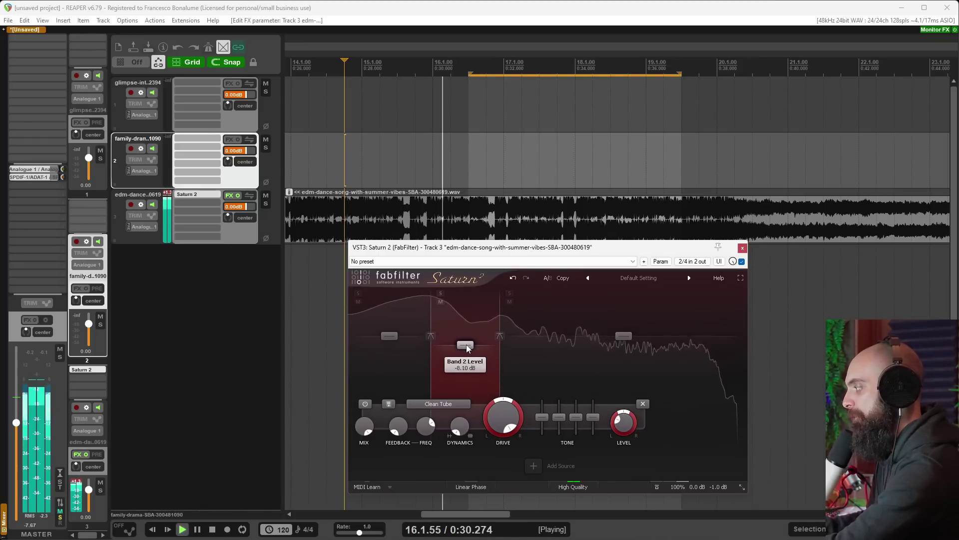
key(space)
Audition Band 3 soloed, split it to create a fourth band, and solo Band 4
mouse_move(598, 317)
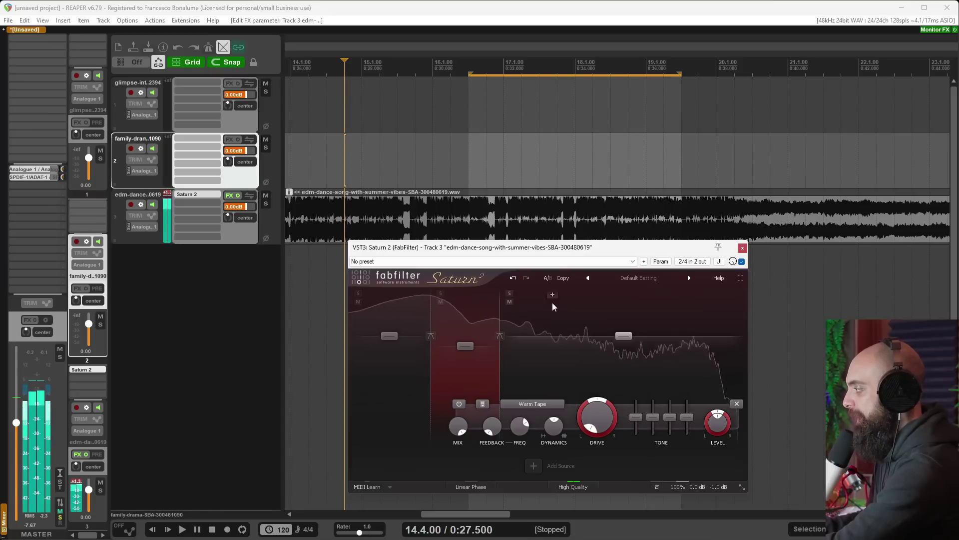
mouse_move(466, 320)
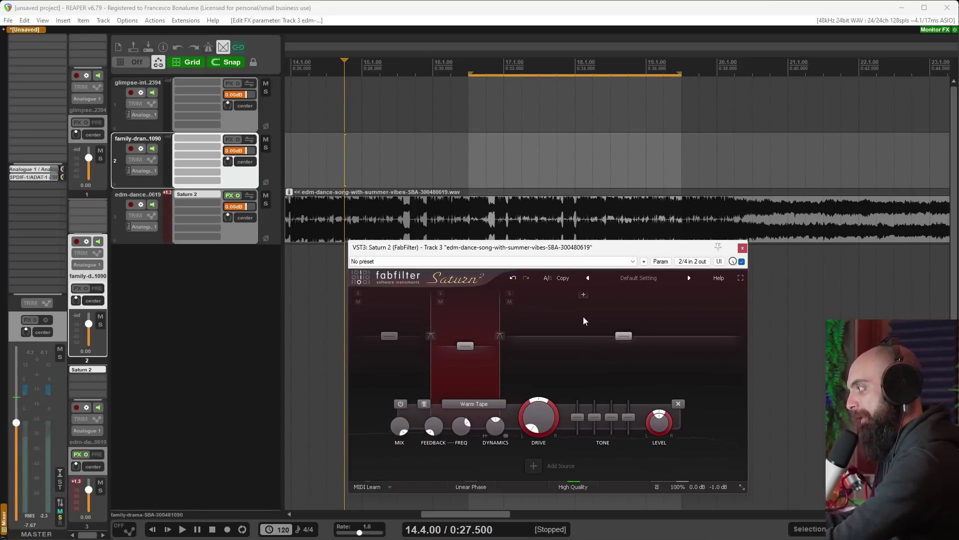
click(532, 403)
click(532, 403)
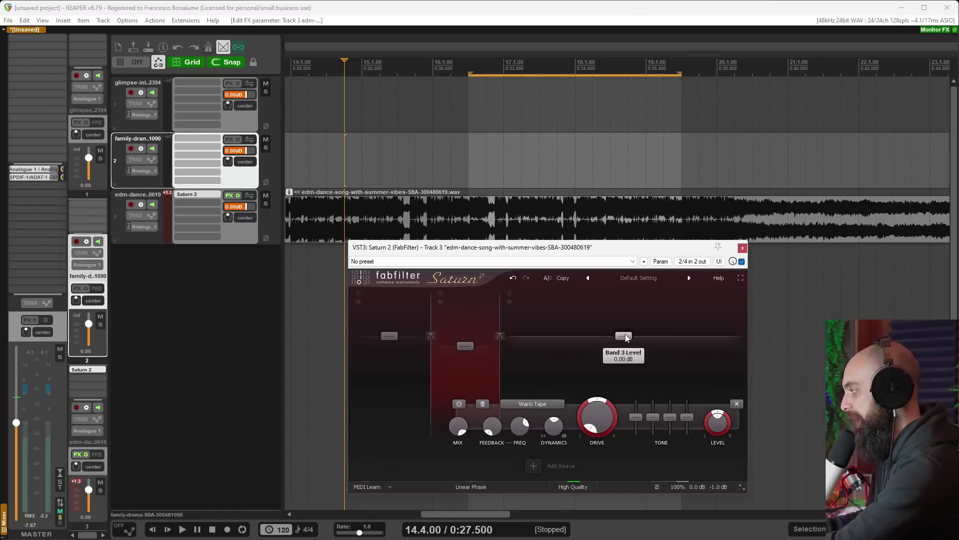
click(510, 293)
key(space)
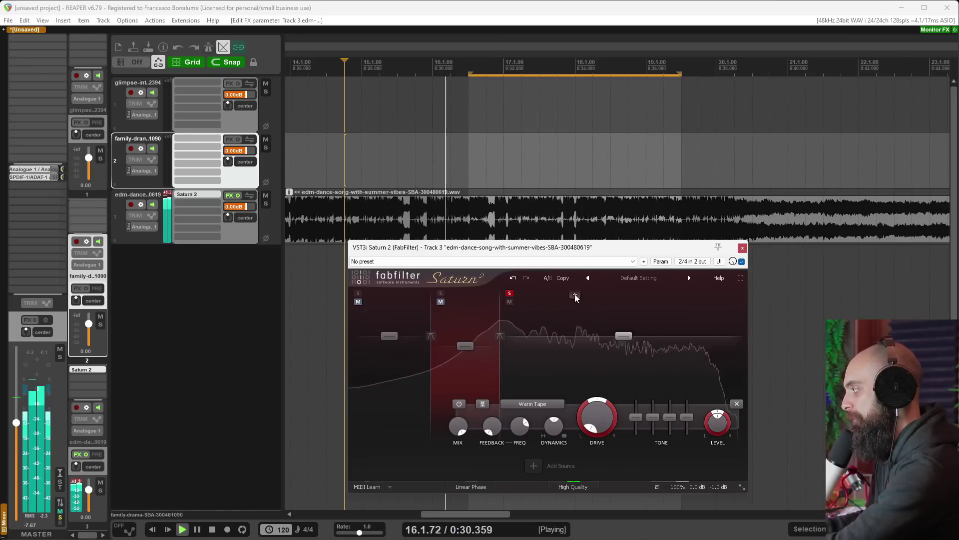
click(574, 295)
click(509, 293)
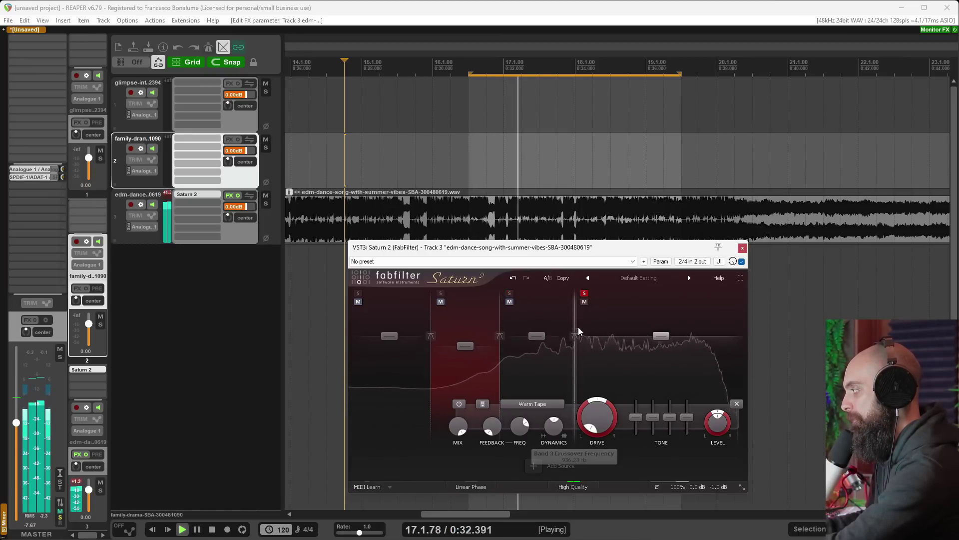
Raise Band 4's drive moderately while soloed, and increase its dynamics while playing the full mix
mouse_move(573, 336)
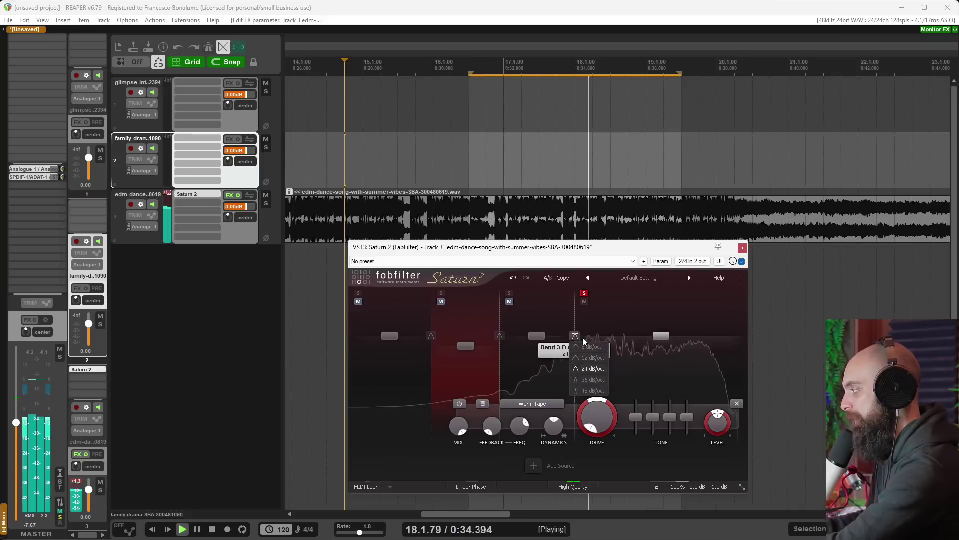
drag(593, 418, 596, 360)
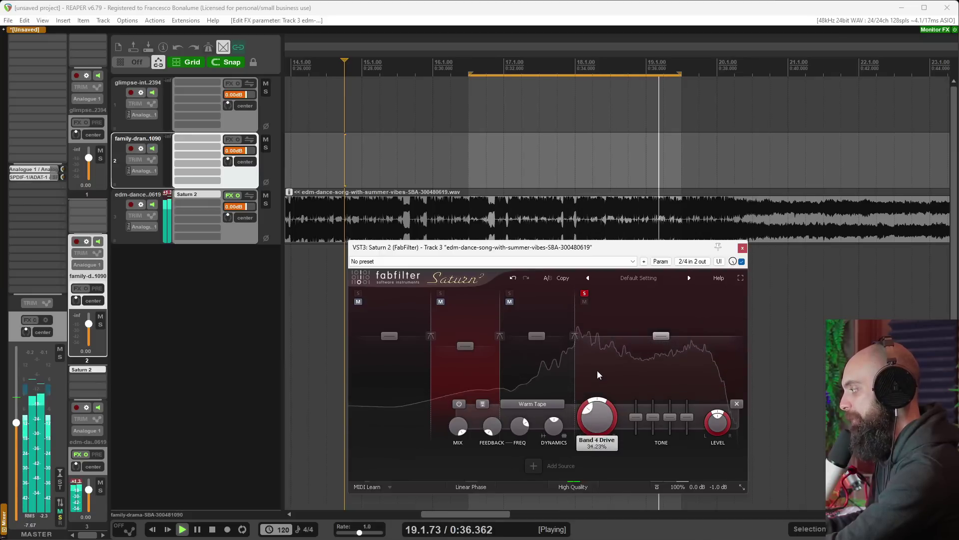
drag(598, 414, 604, 443)
key(space)
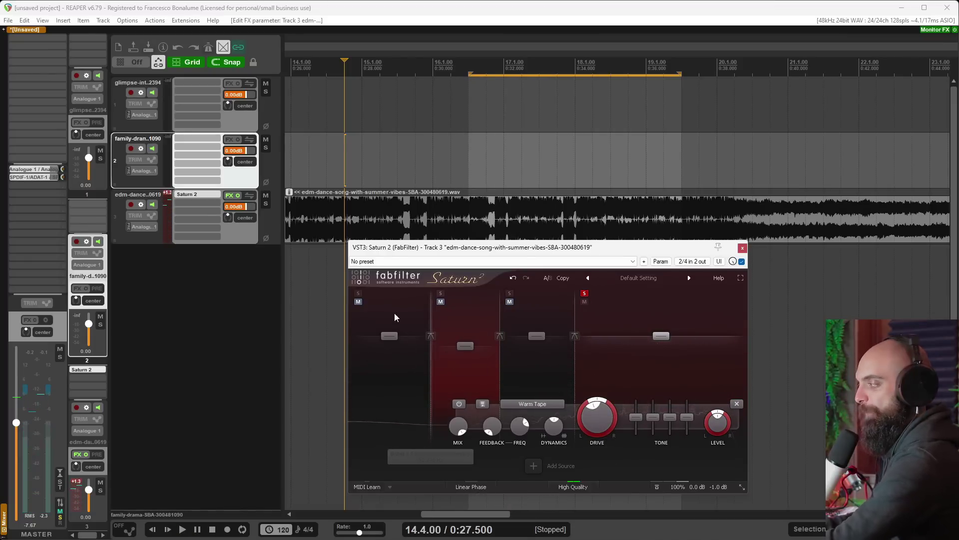
key(space)
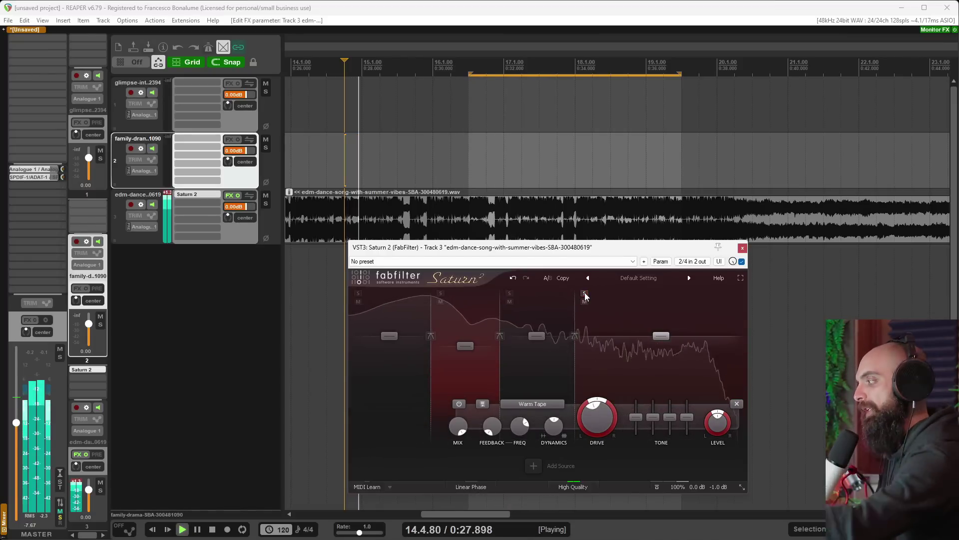
mouse_move(553, 423)
mouse_down()
mouse_move(556, 466)
mouse_move(553, 390)
mouse_move(553, 405)
mouse_up()
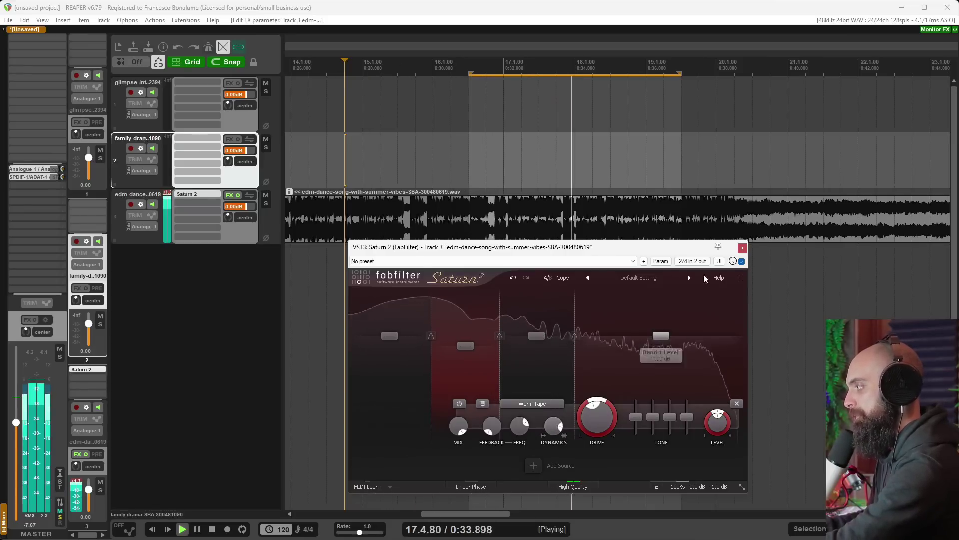
Stop playback, select the song item at 19.2.00, and remove Saturn 2 from the edm-dance-song track
click(539, 214)
key(space)
scroll(539, 214, down, 2)
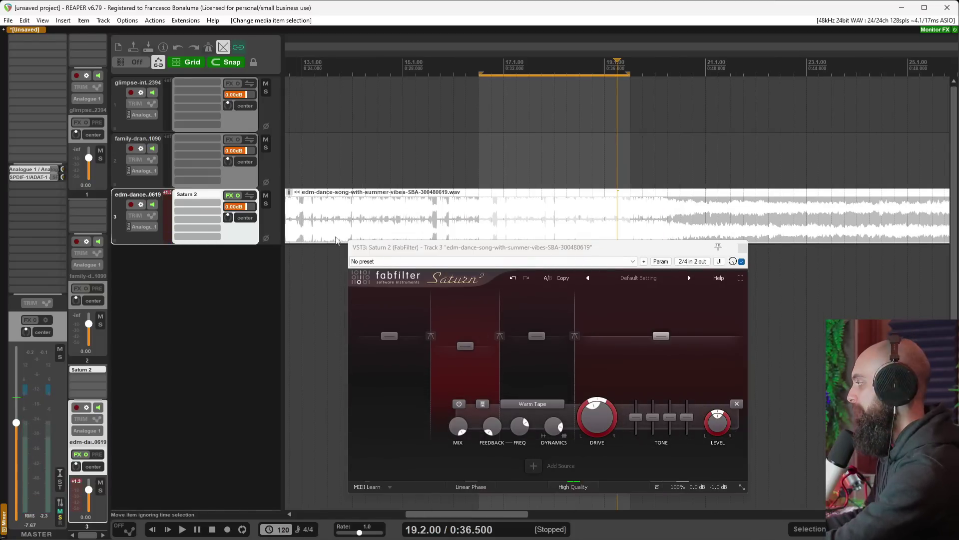
alt+click(195, 201)
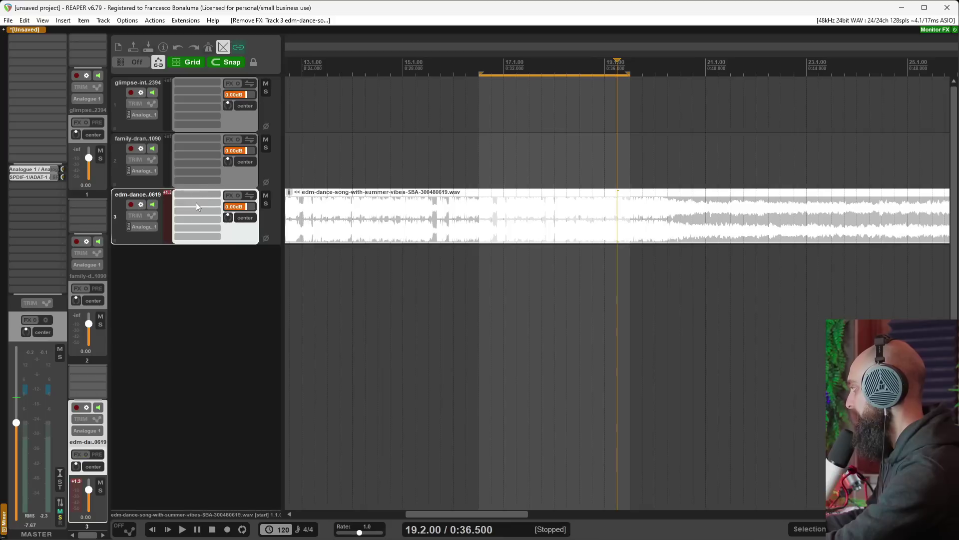
Add a new Track 4 and load the ReEQ - Parametric Graphic Equalizer plug-in on it
double_click(186, 276)
click(193, 250)
text(reeq)
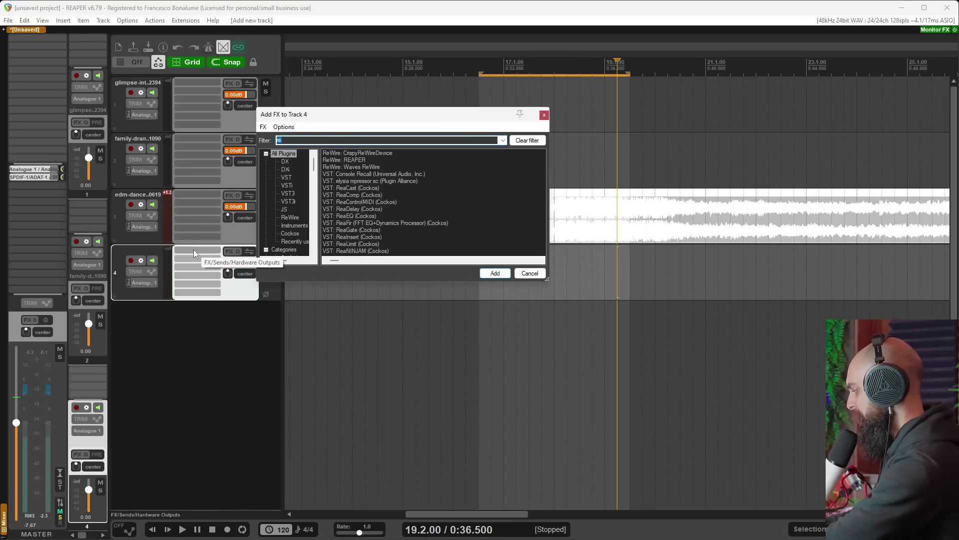
double_click(358, 152)
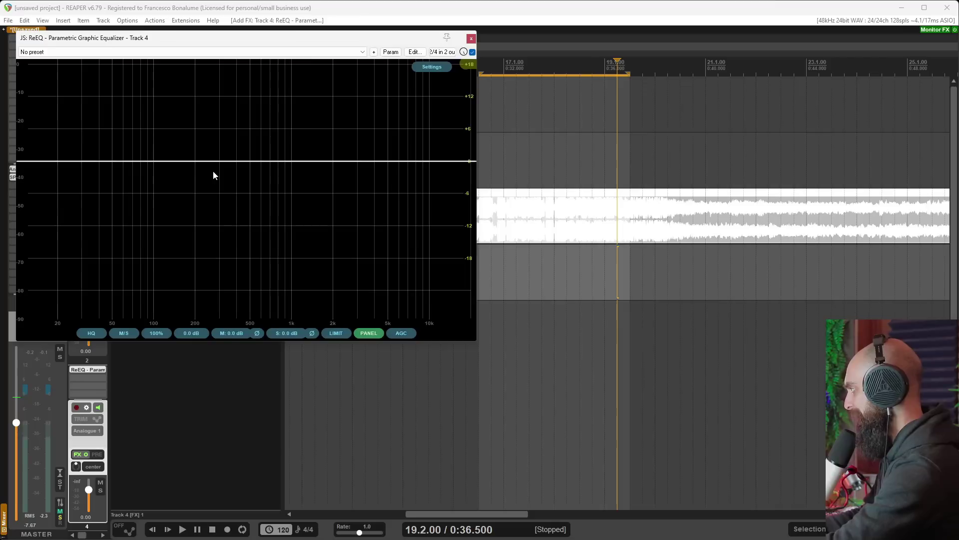
Add an EQ point at about 161 Hz in ReEQ on Track 4 and change its shape to Band Pass
click(182, 161)
right_click(182, 162)
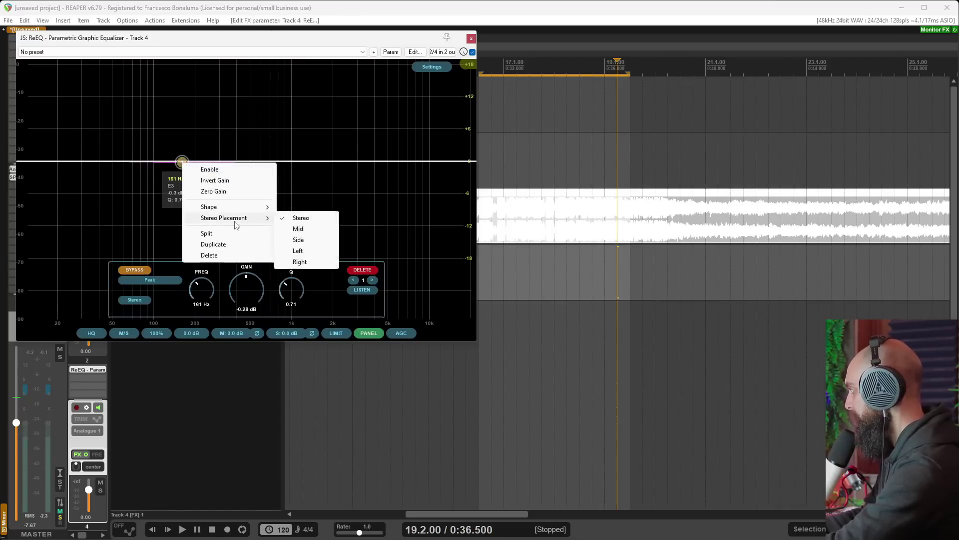
mouse_move(250, 207)
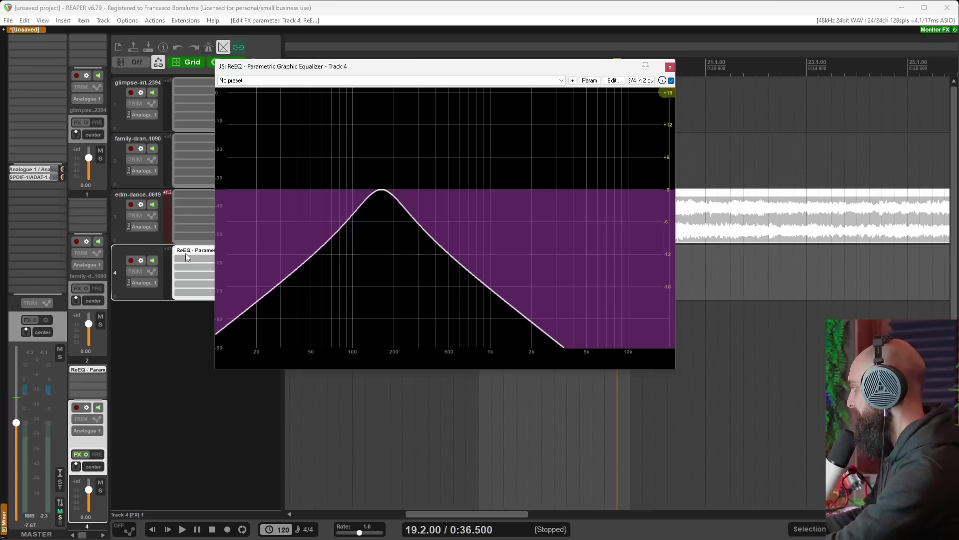
Search Track 4's plug-in list for "nls" and load VST3: NLS Channel Stereo (Waves)
double_click(186, 263)
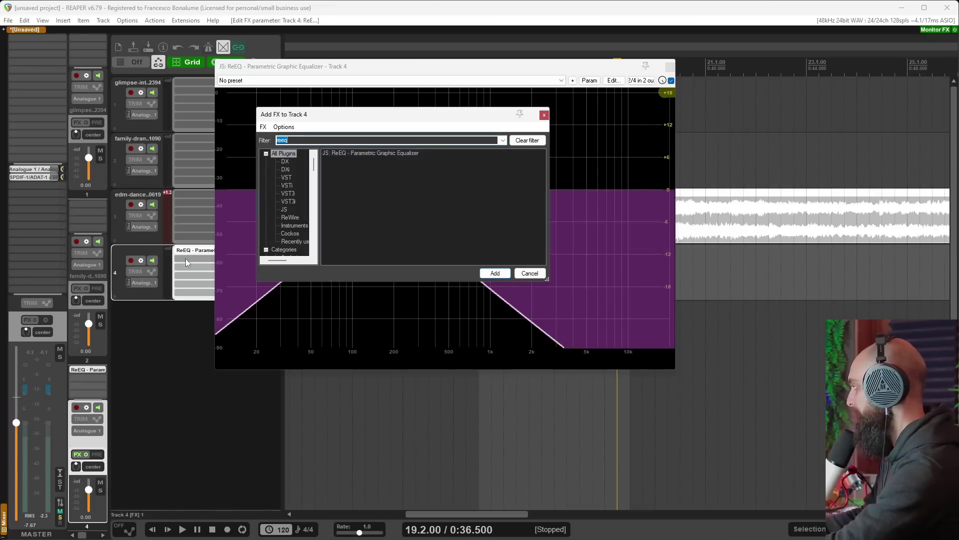
text(nls)
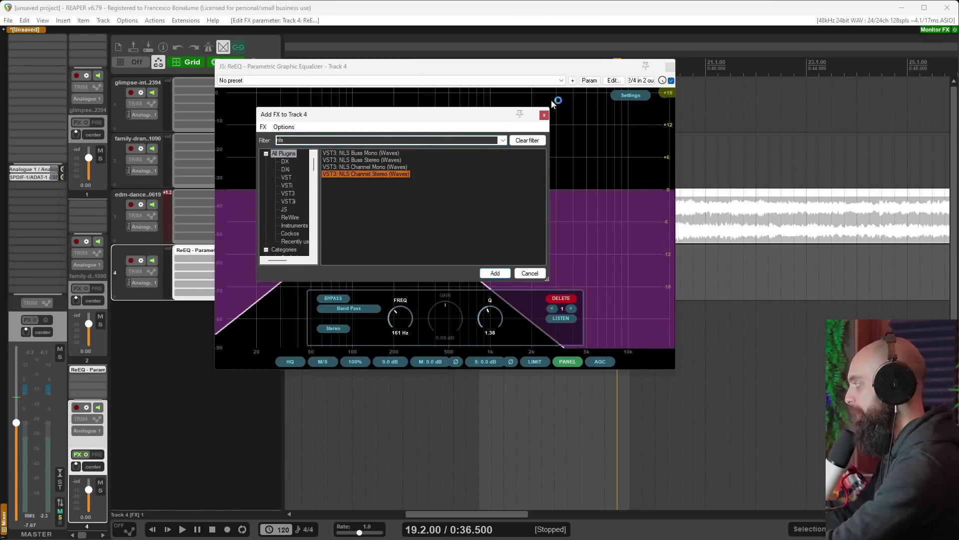
double_click(401, 178)
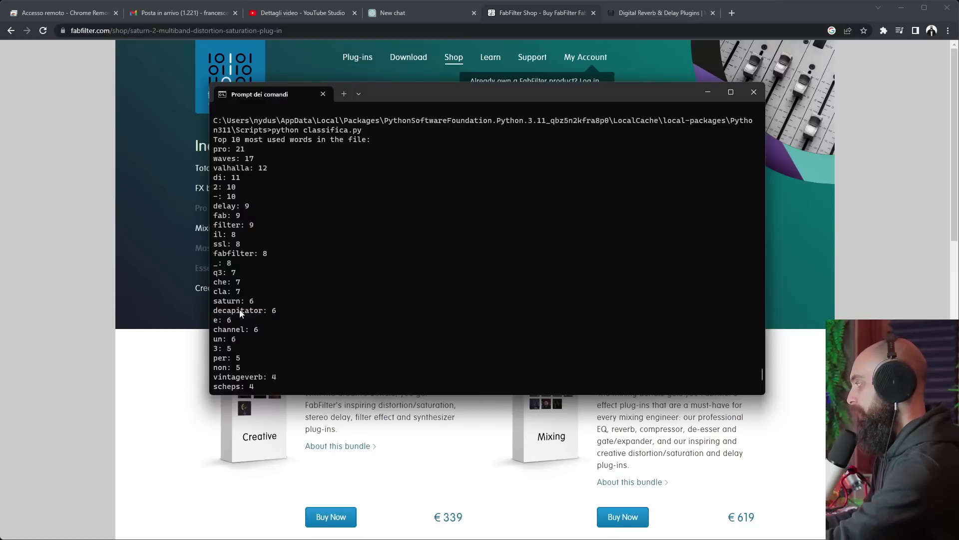
Check the most-used-words ranking in the Command Prompt, and in Chrome search for "sountoys" to open the soundtoys.com site
scroll(273, 310, down, 2)
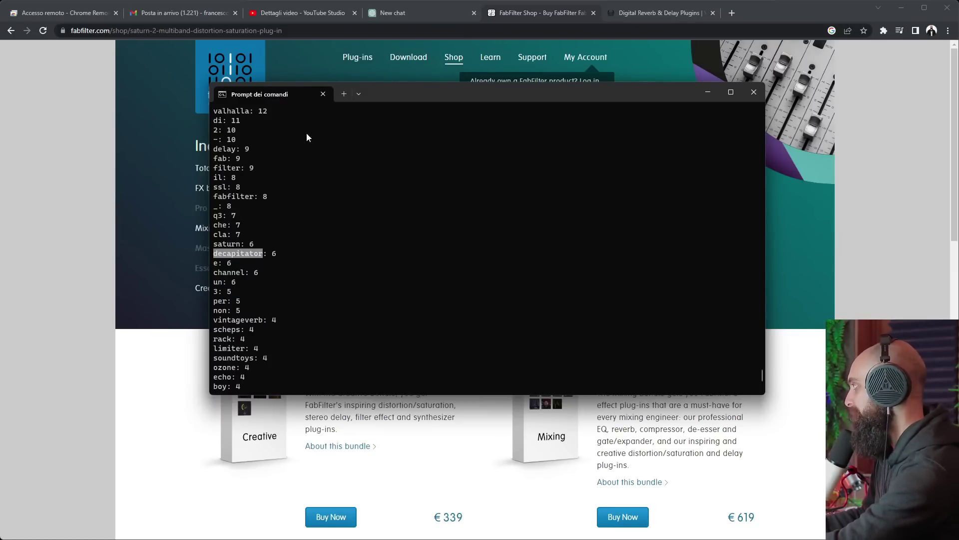
click(539, 27)
text(sountoys)
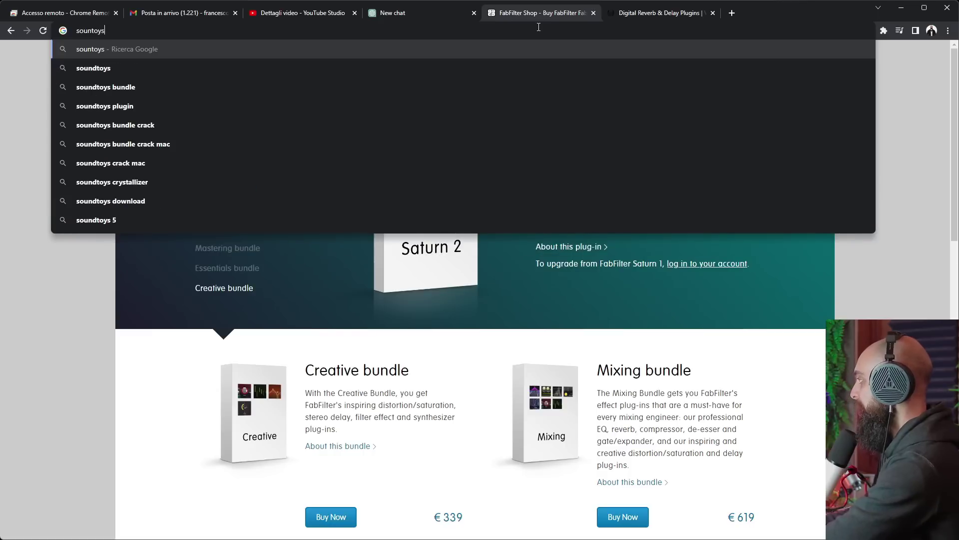
key(Return)
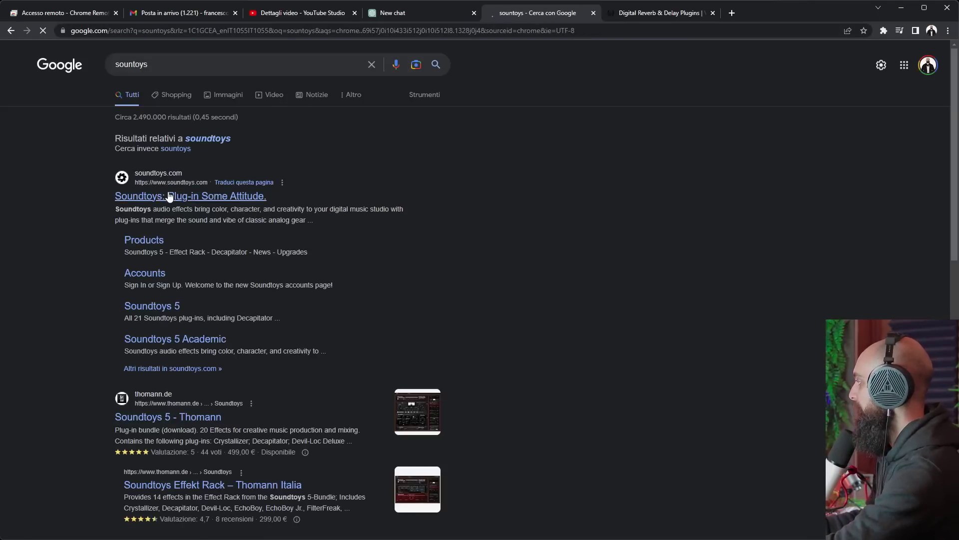
click(168, 196)
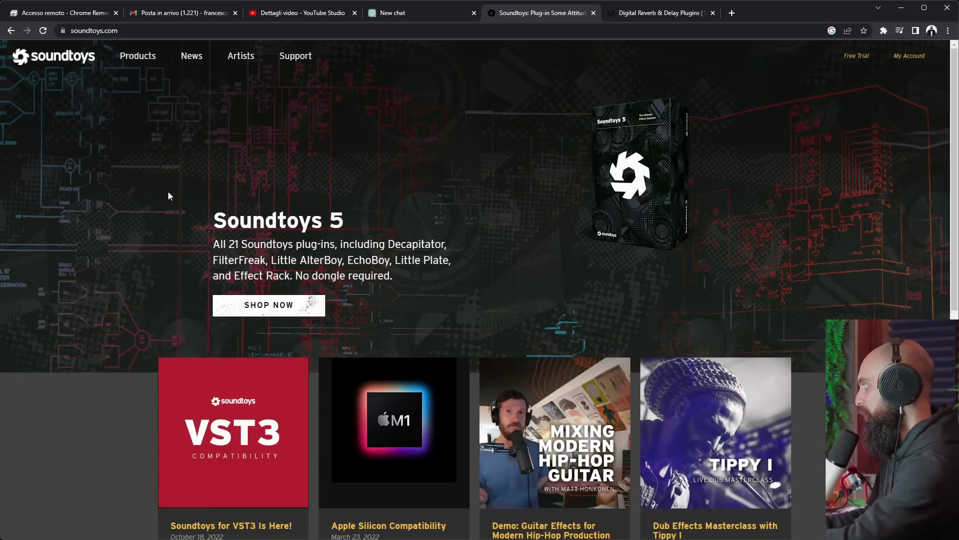
Browse the Soundtoys product catalogue, open the Decapitator page, and look through its description
click(145, 59)
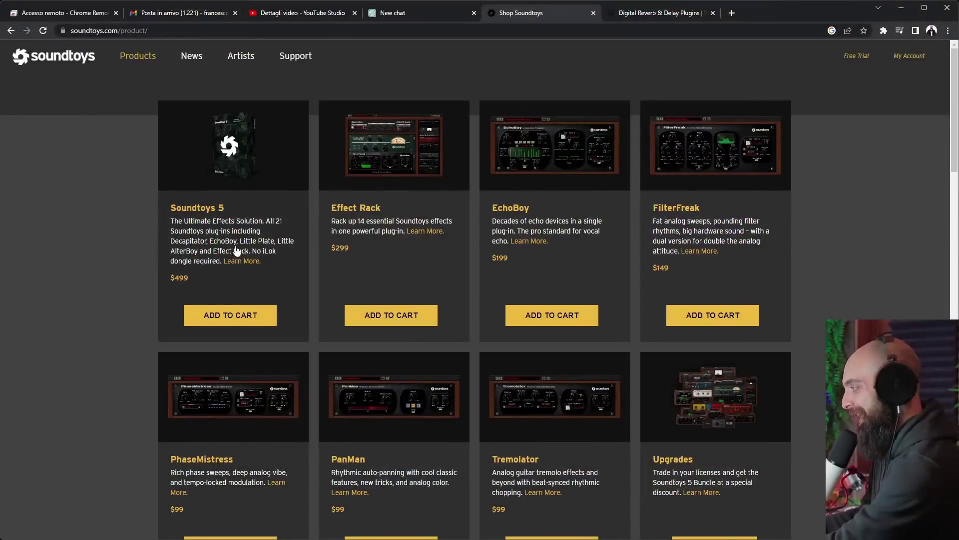
scroll(243, 261, down, 5)
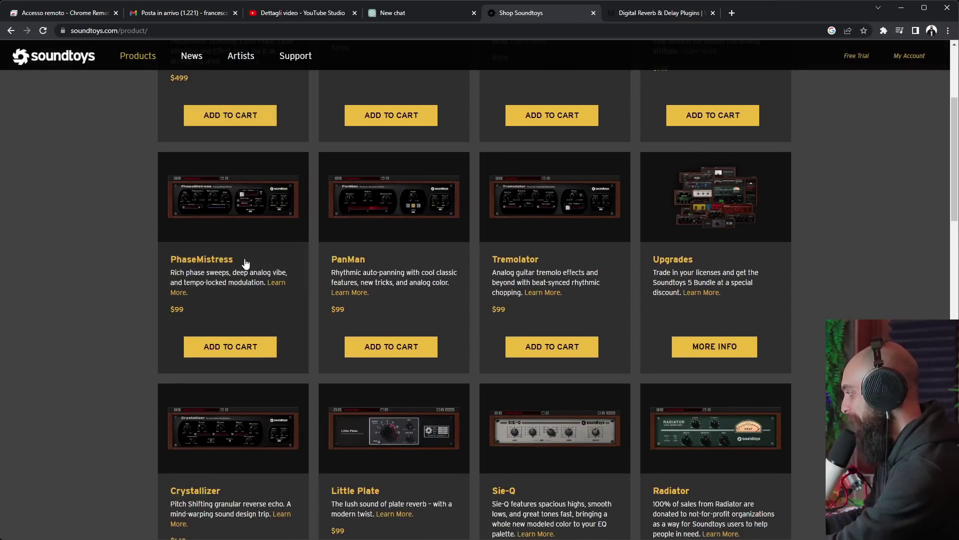
scroll(256, 253, down, 9)
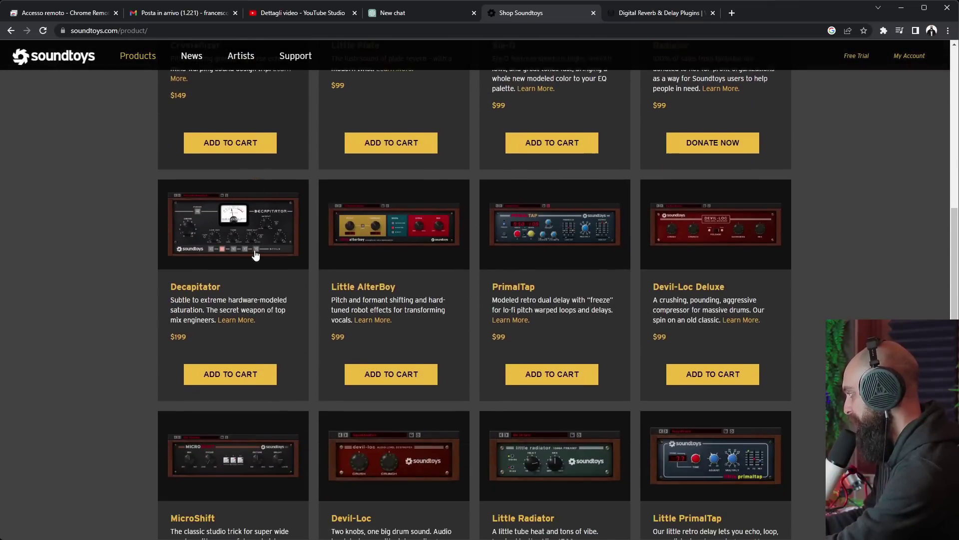
click(229, 226)
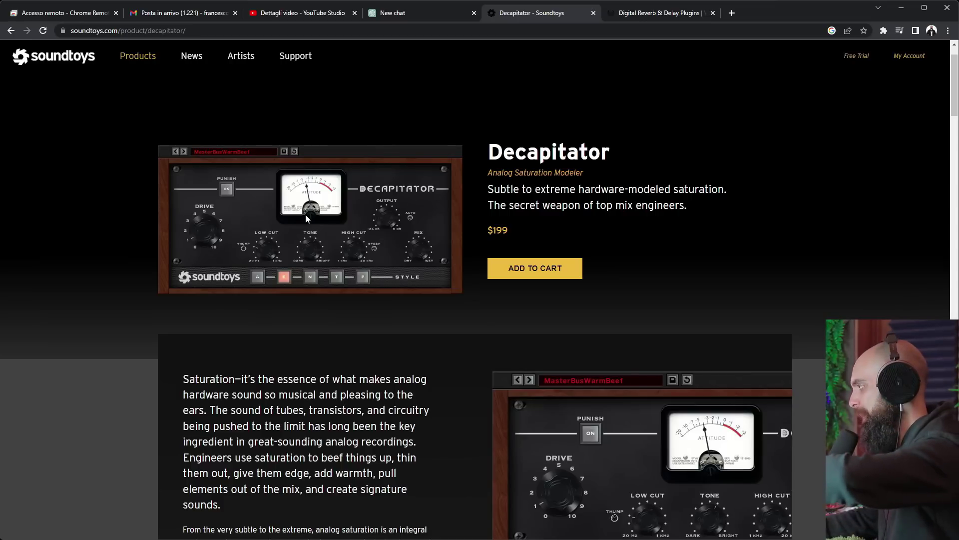
scroll(308, 235, down, 9)
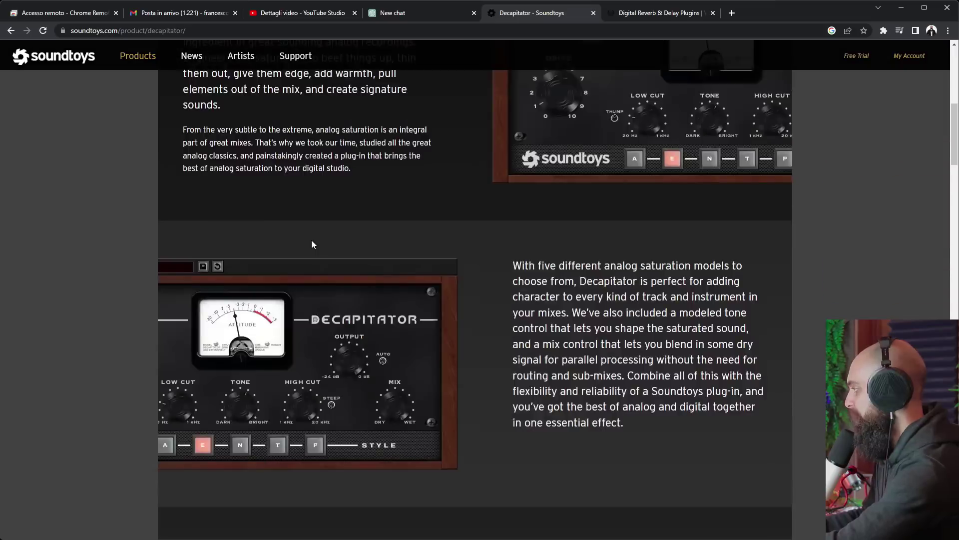
scroll(318, 230, up, 7)
scroll(336, 206, up, 2)
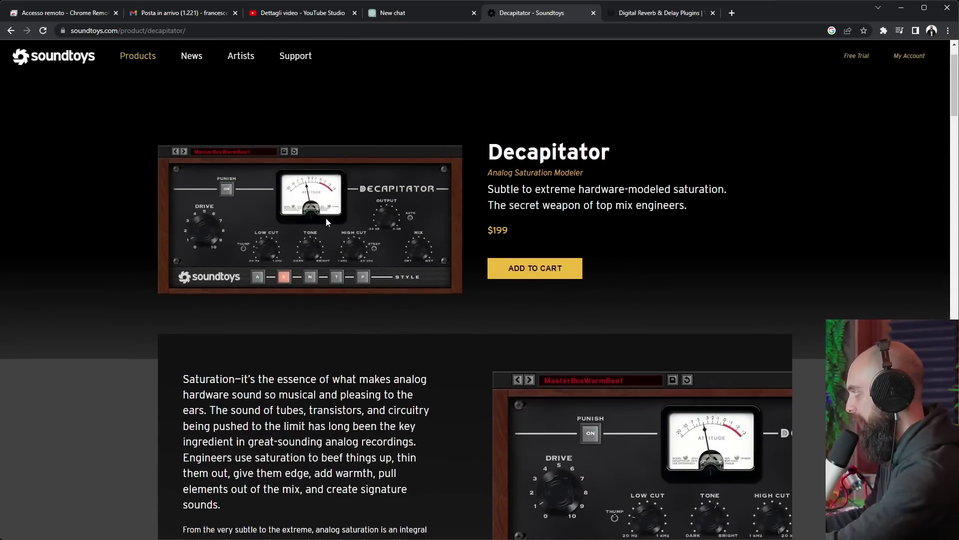
Open Audio Assault's Headcrusher product page in a new tab and look through its description
click(731, 13)
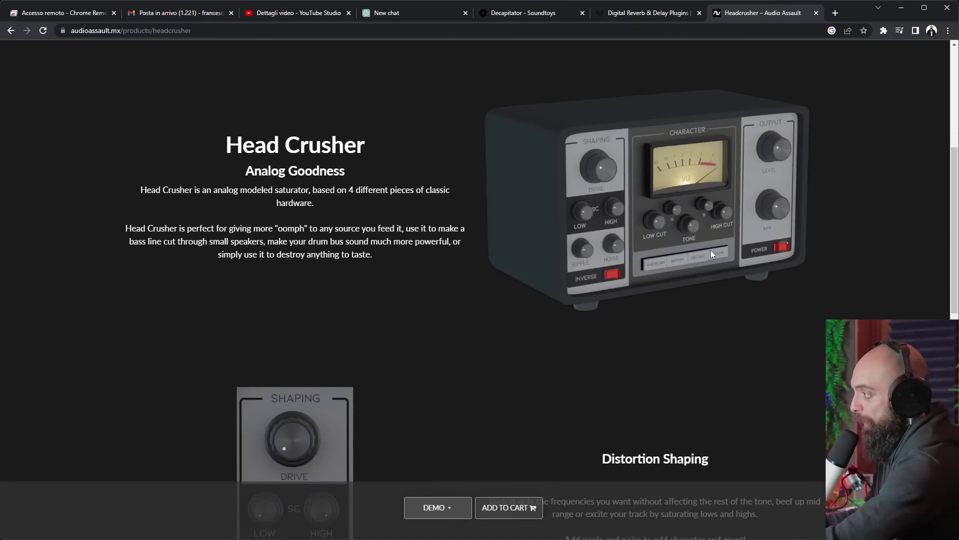
scroll(698, 257, down, 6)
scroll(668, 182, up, 8)
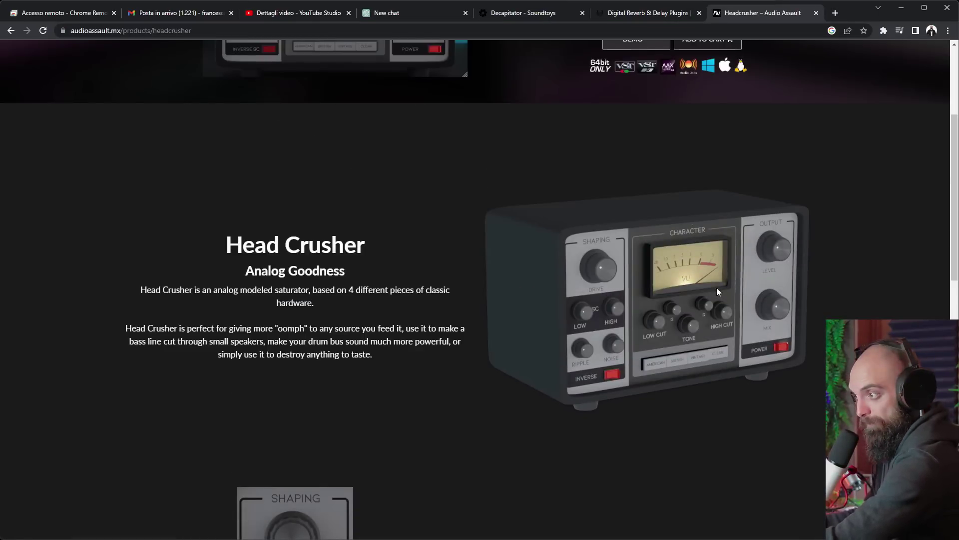
Compare the Decapitator page with the Headcrusher page, and examine Headcrusher's price up close
click(632, 14)
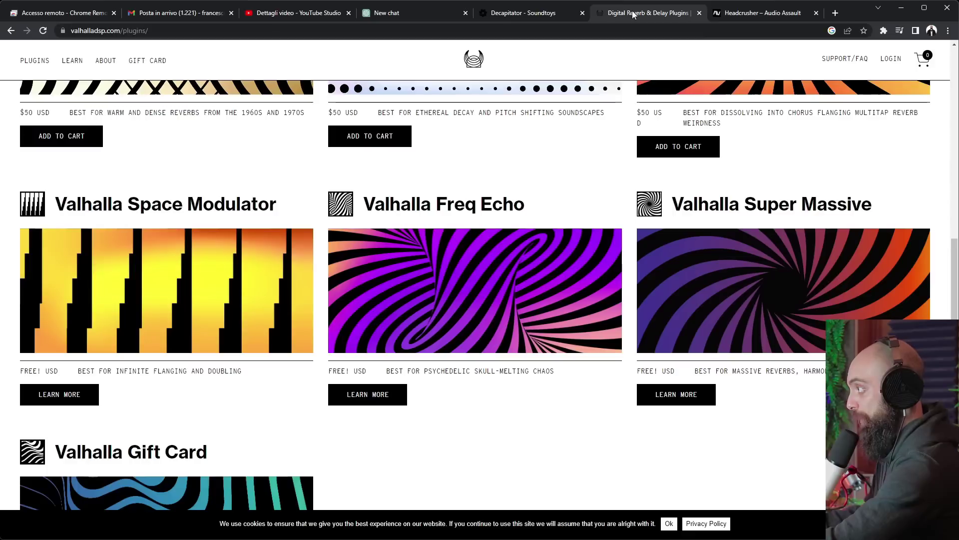
click(560, 14)
click(744, 12)
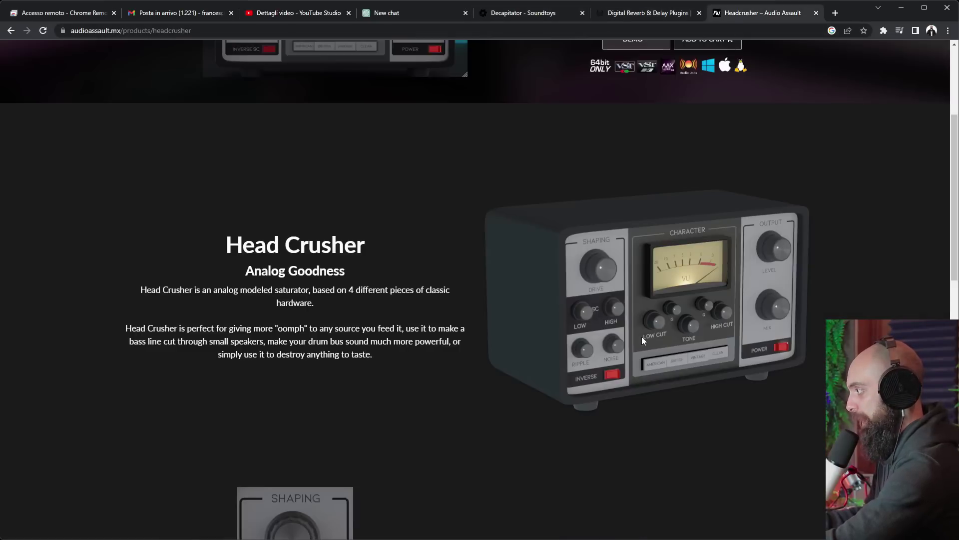
click(522, 10)
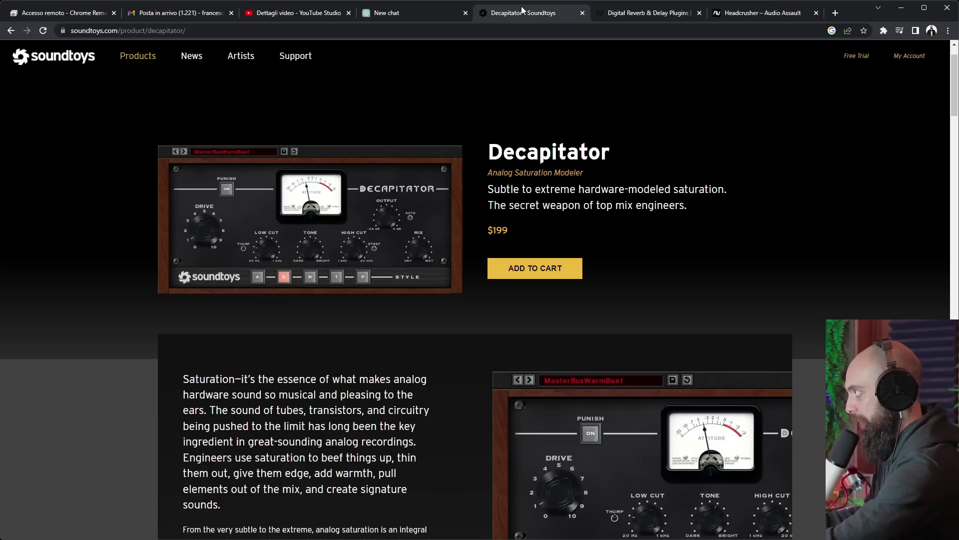
click(754, 14)
scroll(551, 278, up, 4)
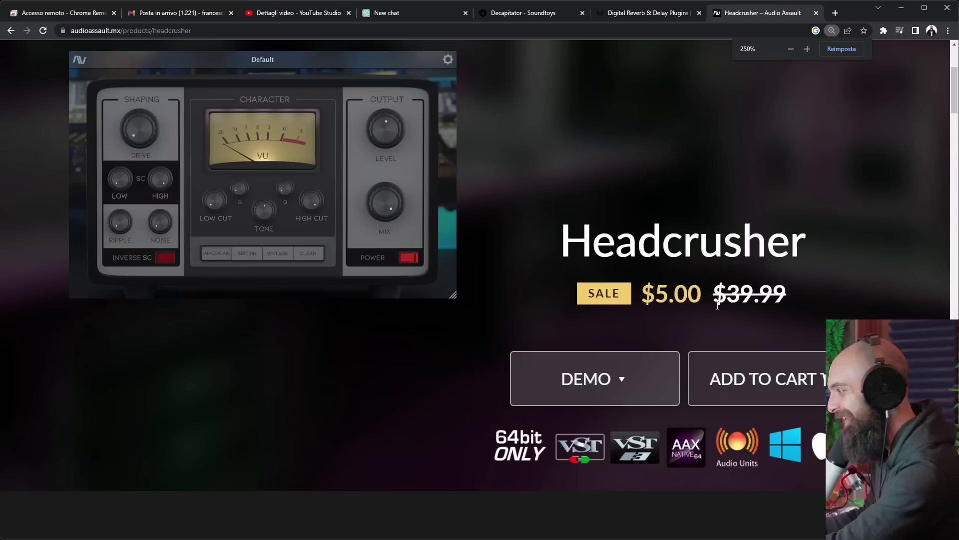
key(ctrl+0)
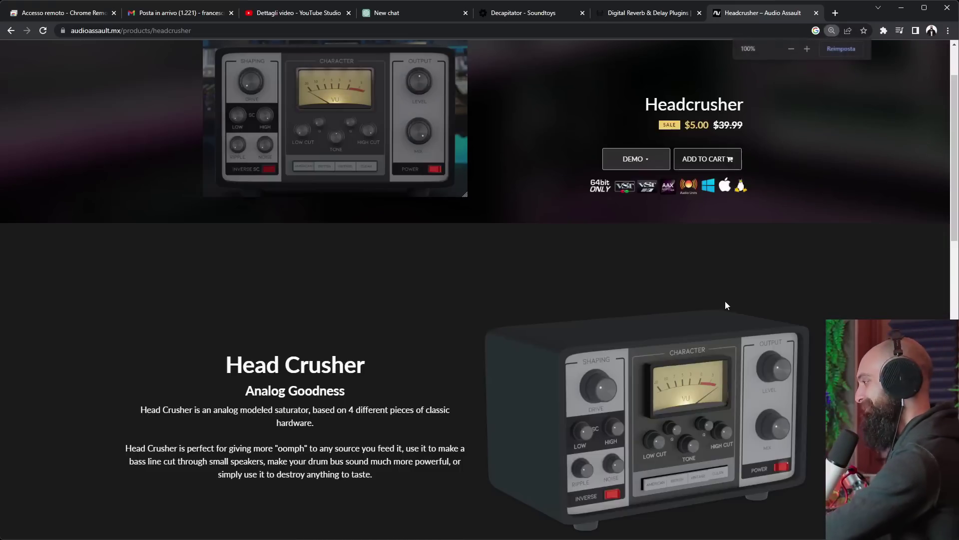